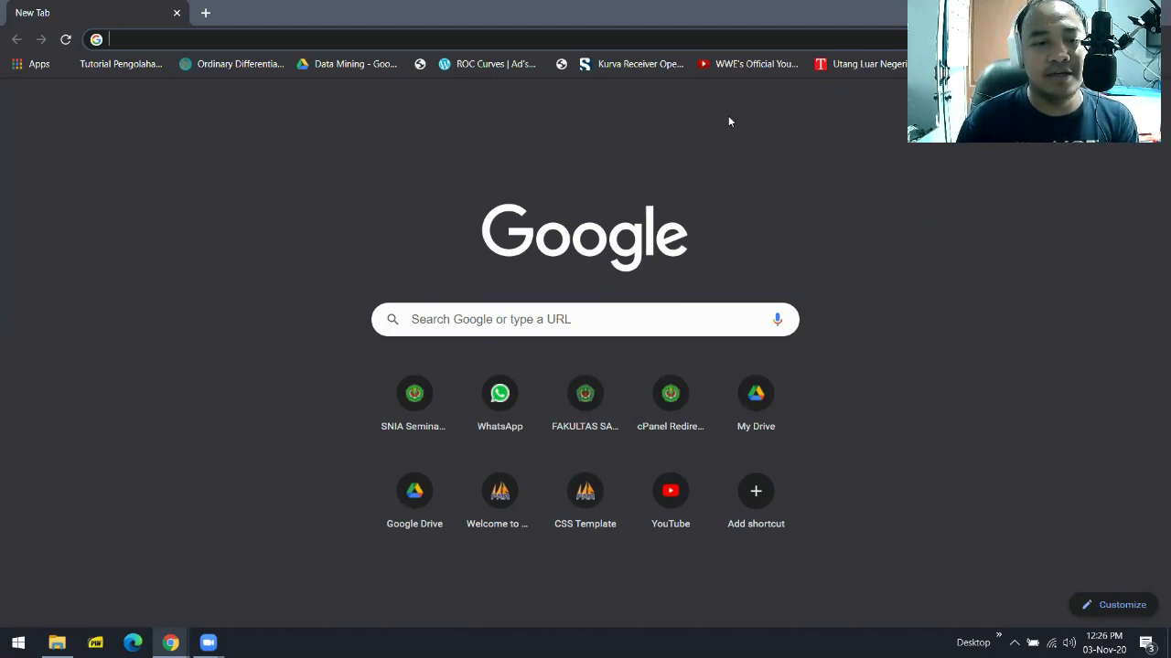
Open System Information and examine the system summary from the operating system and processor down to the installed memory
click(18, 643)
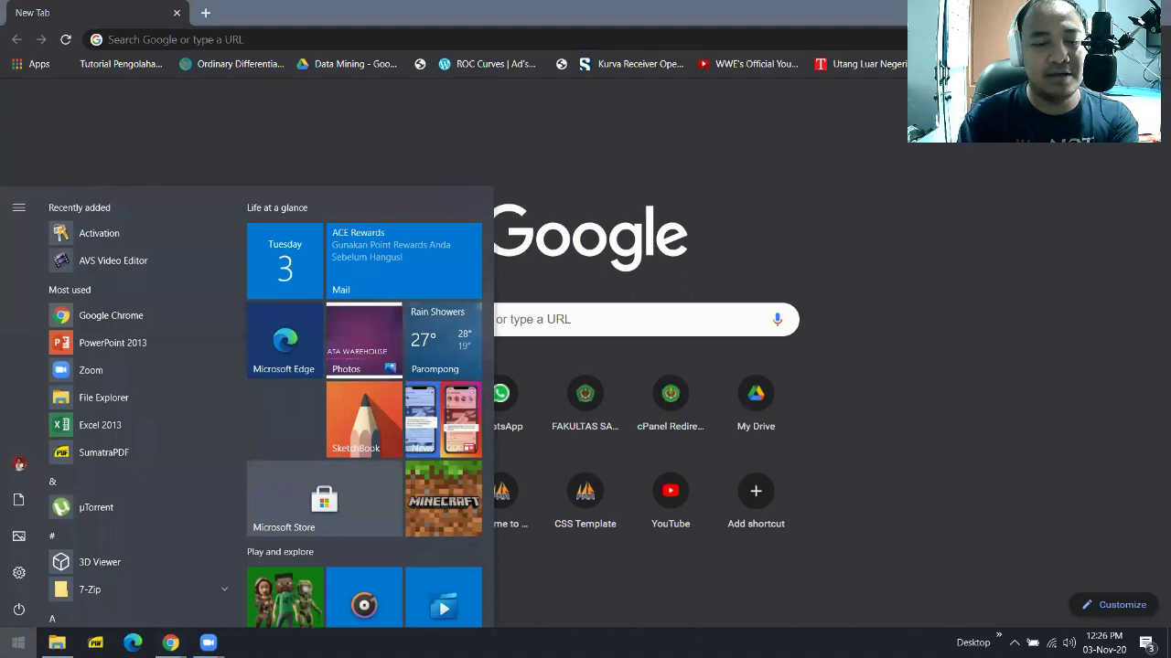
text(sy)
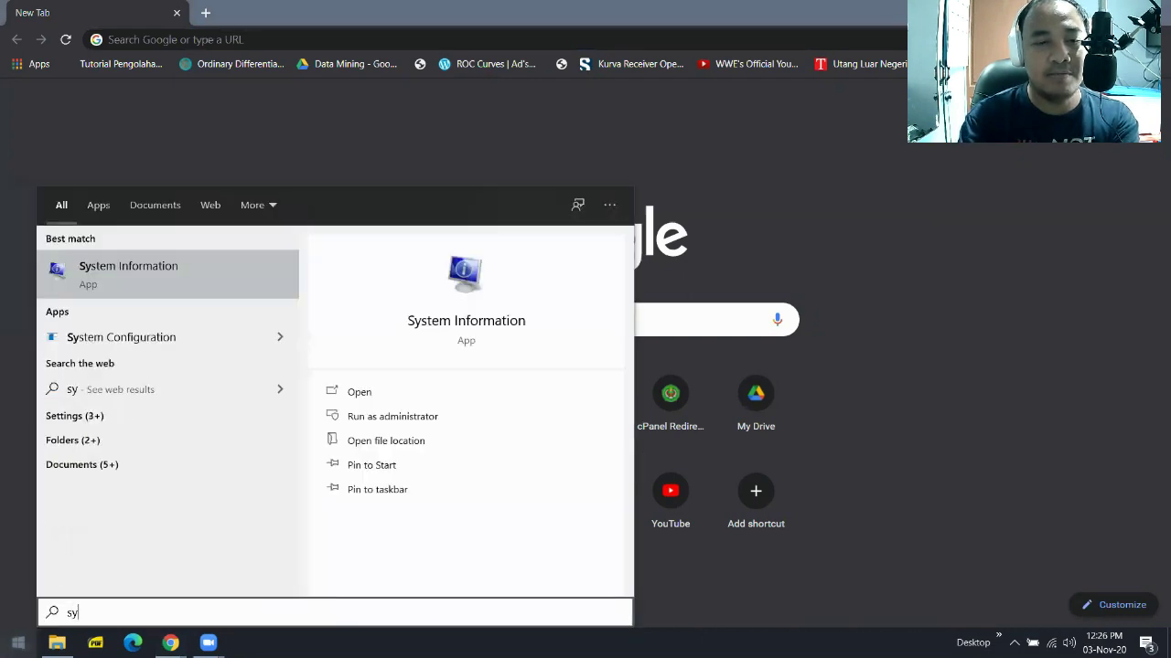
text(s)
key(Return)
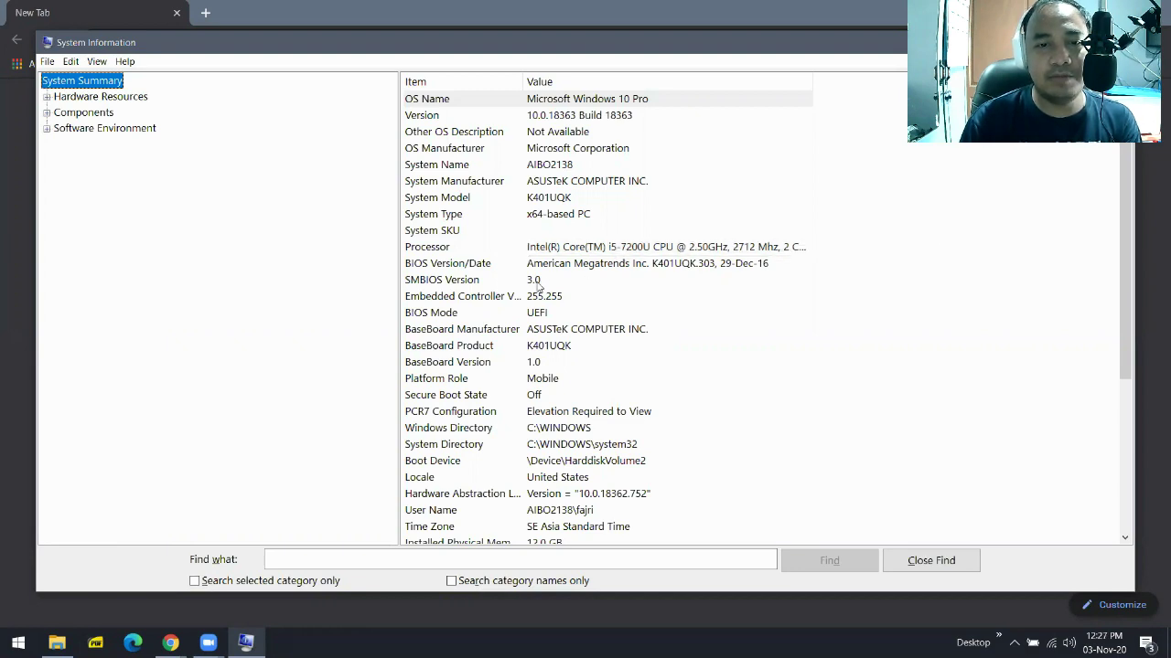
key(Down)
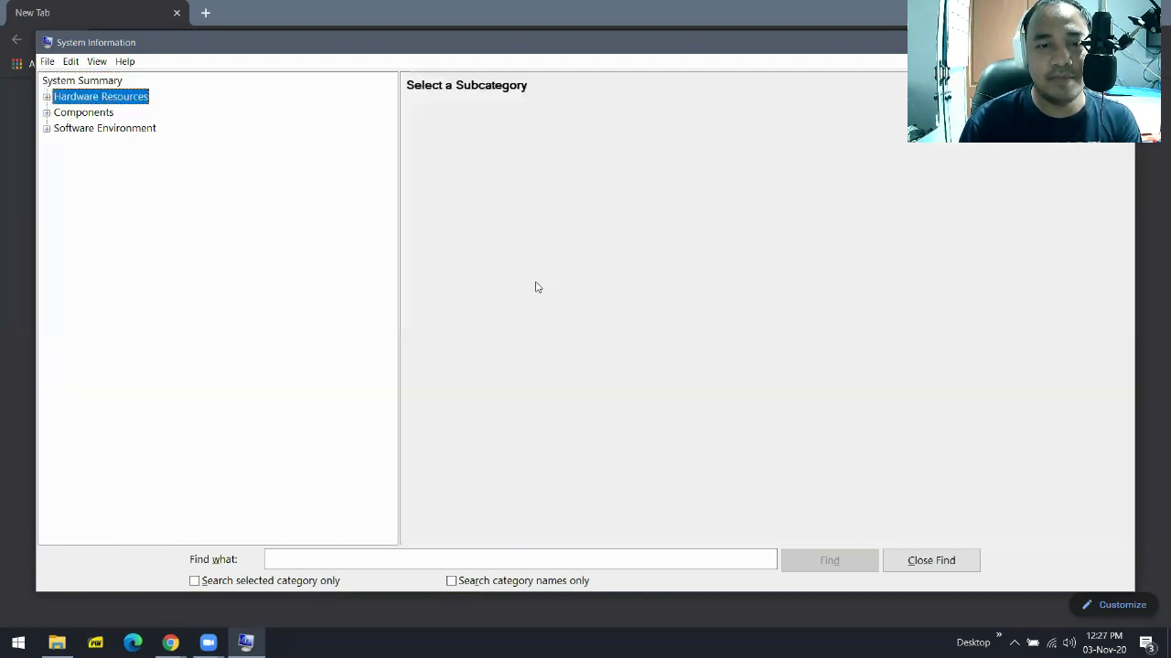
key(Up)
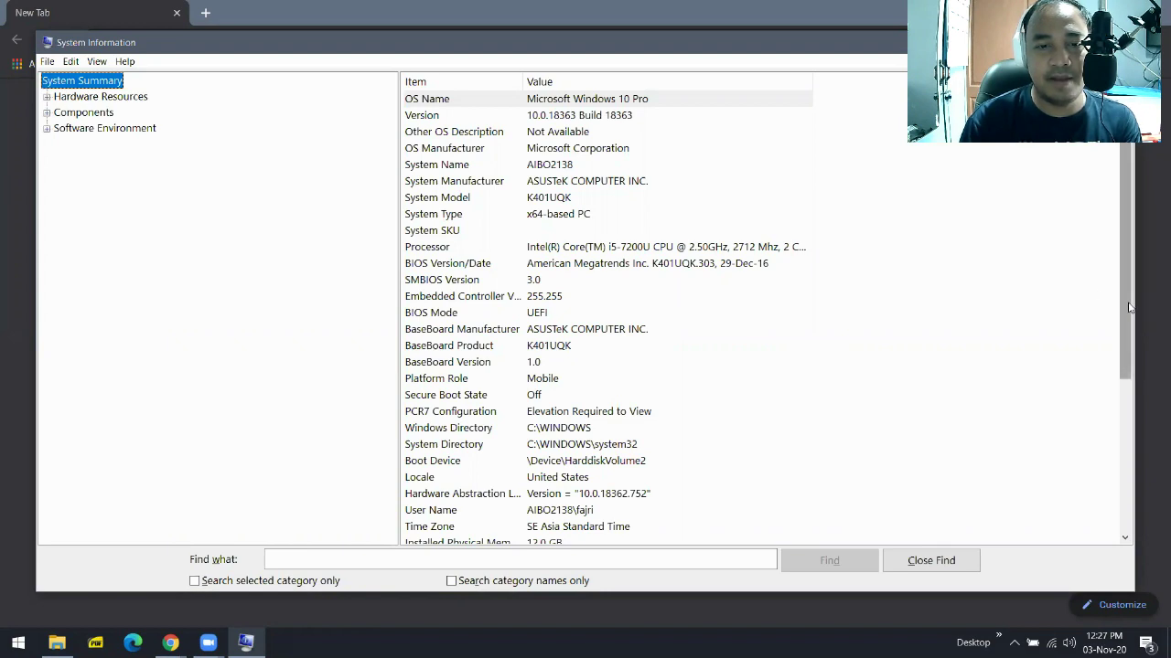
drag(1129, 307, 1127, 466)
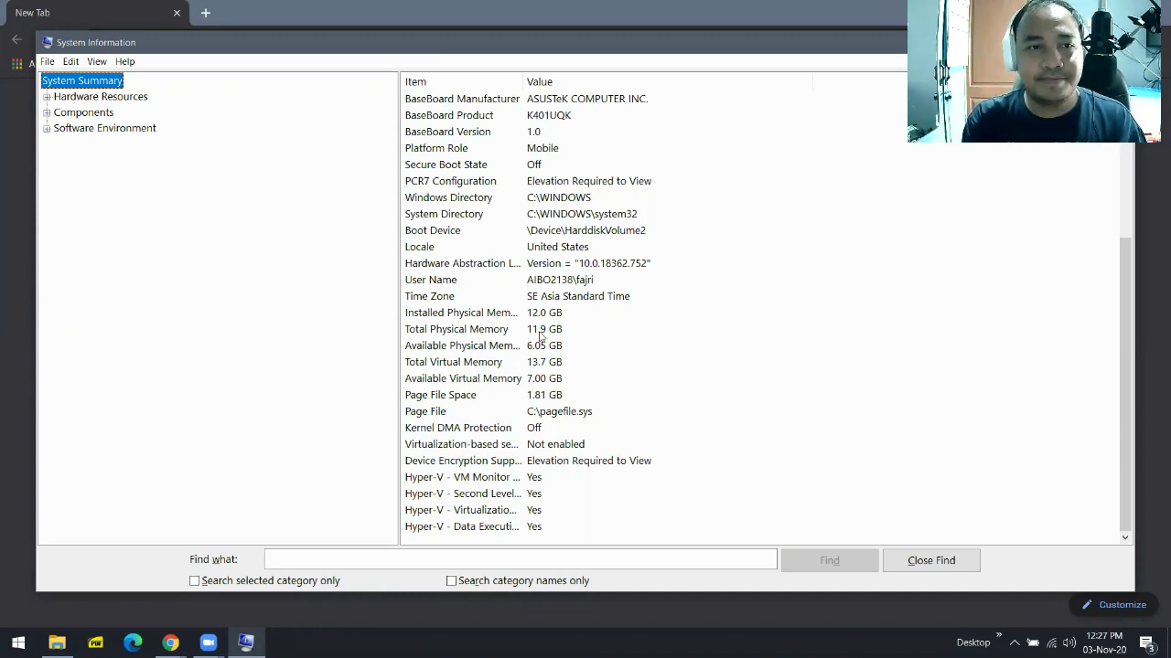
View the System Drivers under Software Environment, return to the System Summary, and close System Information
click(106, 129)
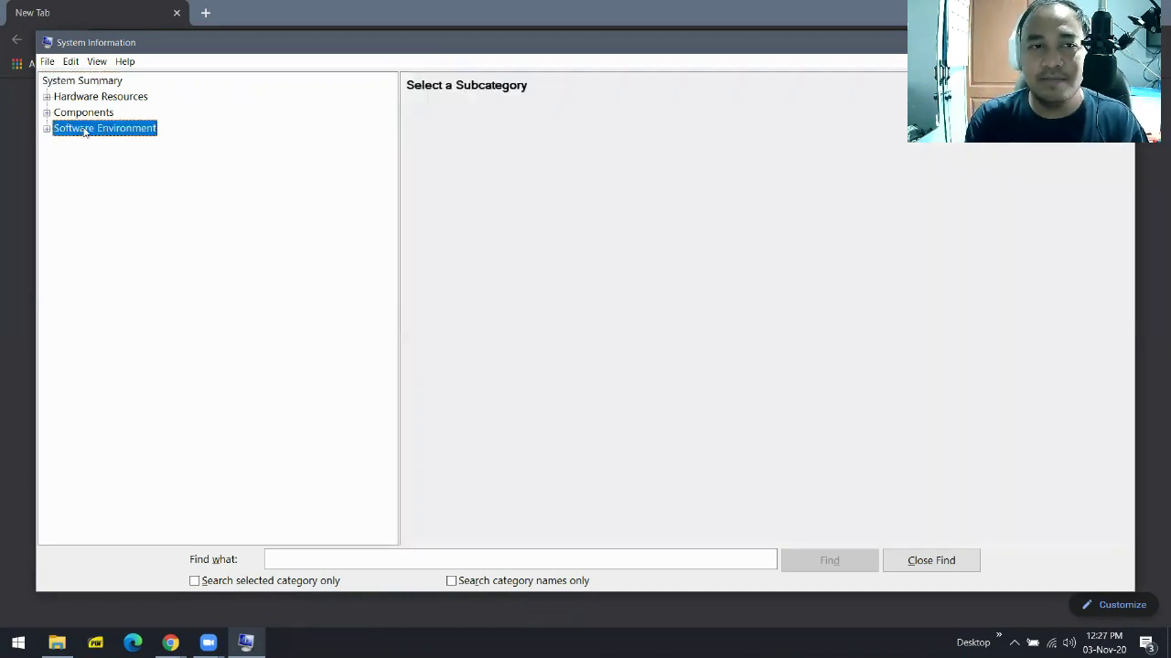
click(46, 129)
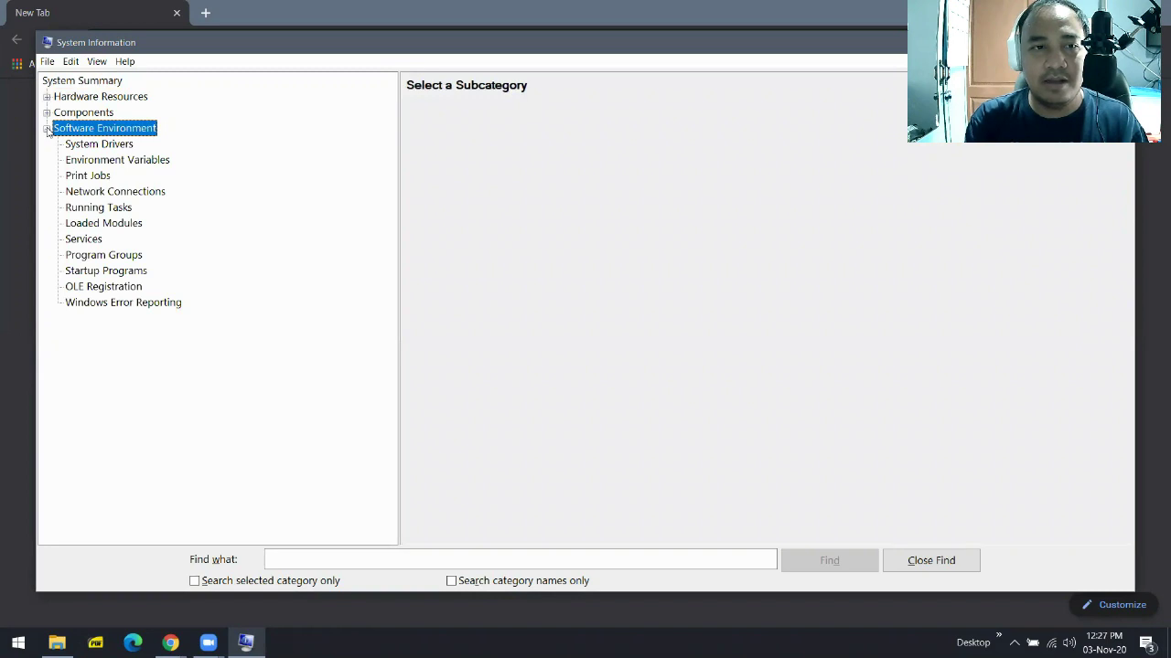
click(77, 147)
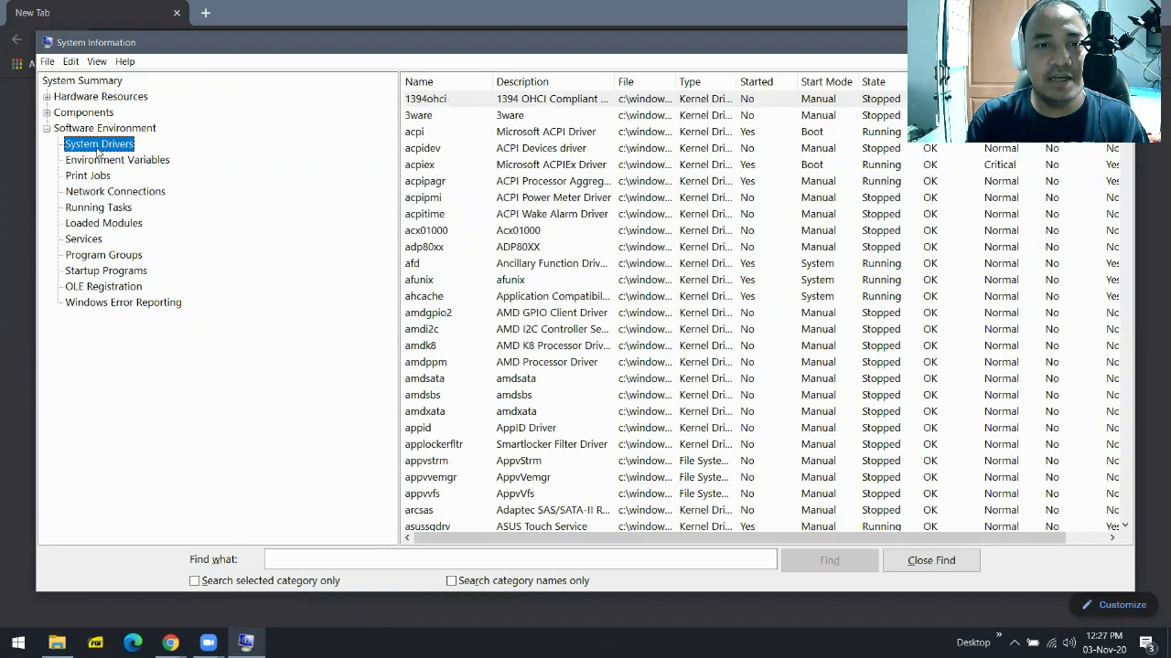
click(57, 82)
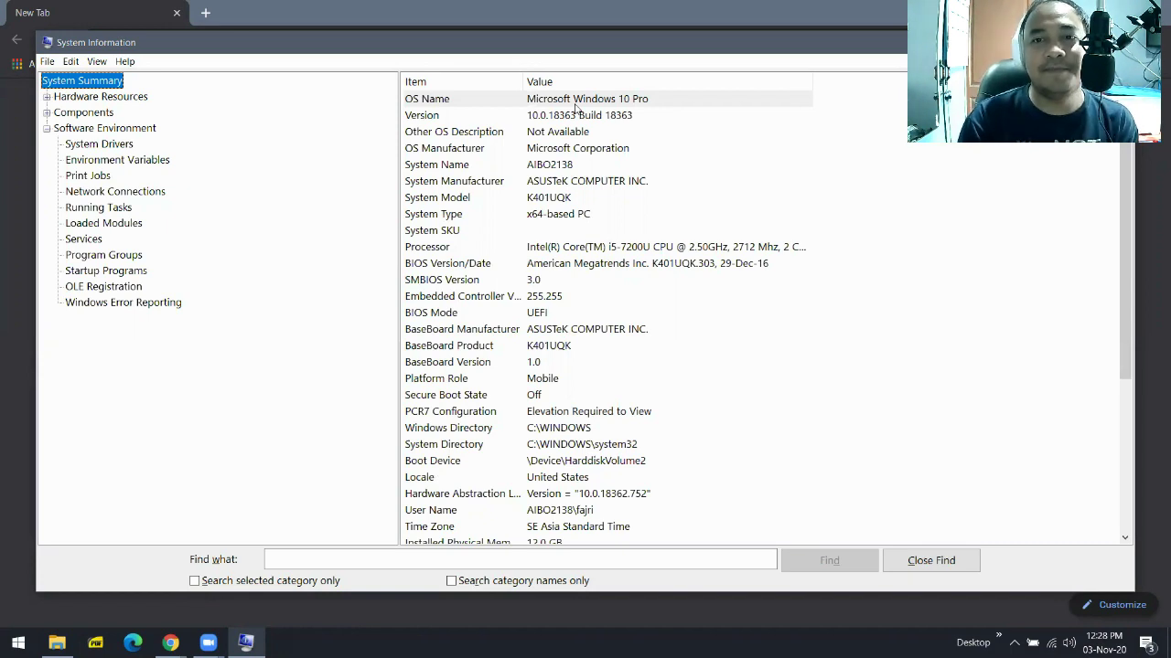
click(807, 131)
drag(1112, 45, 743, 103)
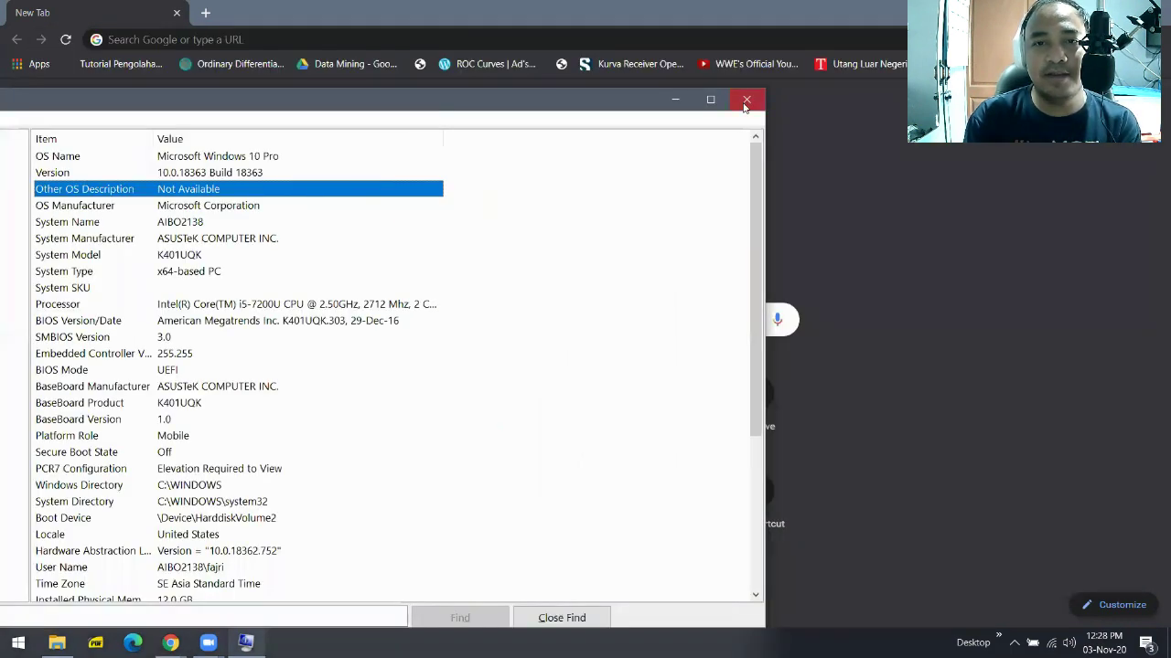
click(746, 100)
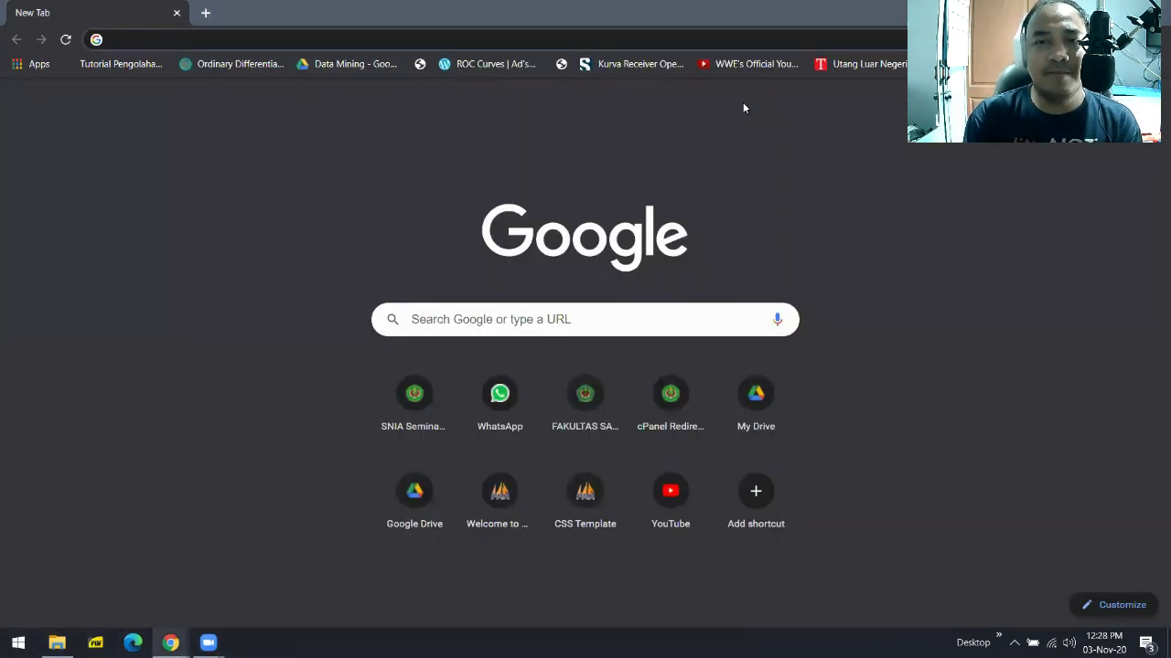
Search the web for "android studio" and open the official Android Studio download page on developer.android.com
click(671, 43)
text(a)
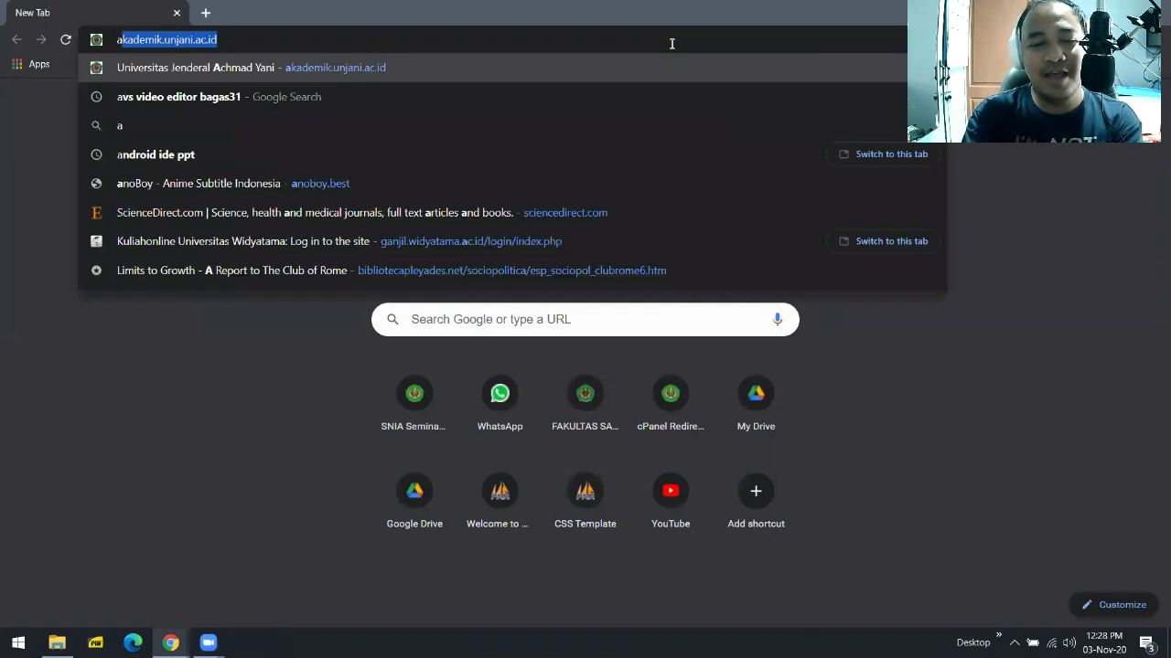
text(ndroid studio)
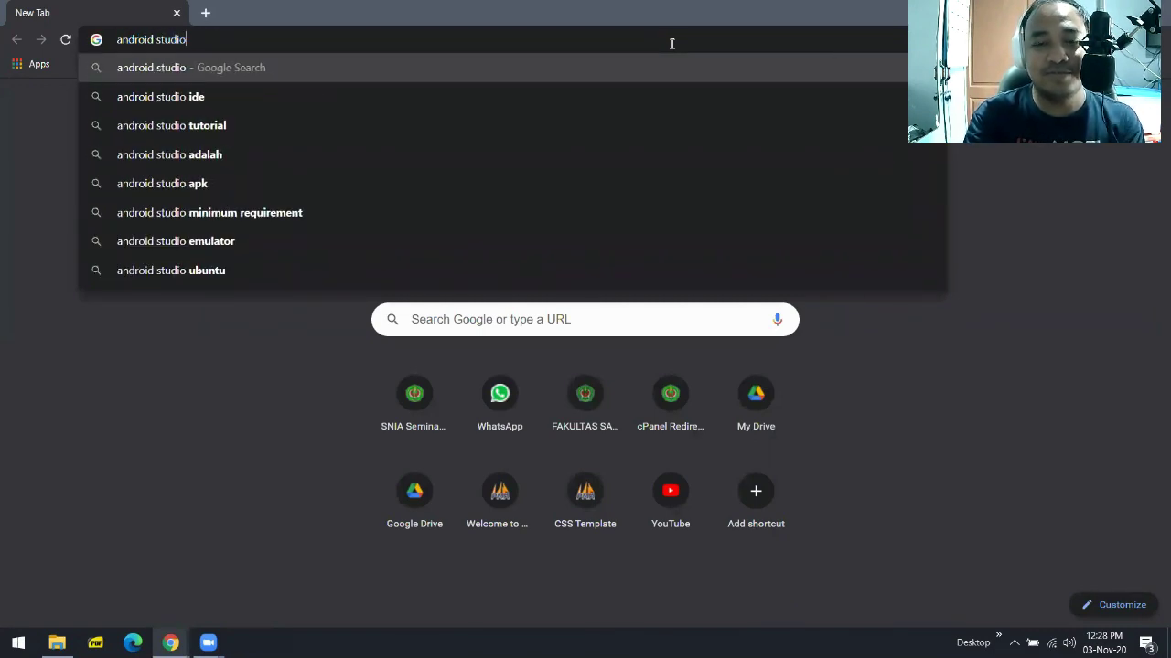
key(Return)
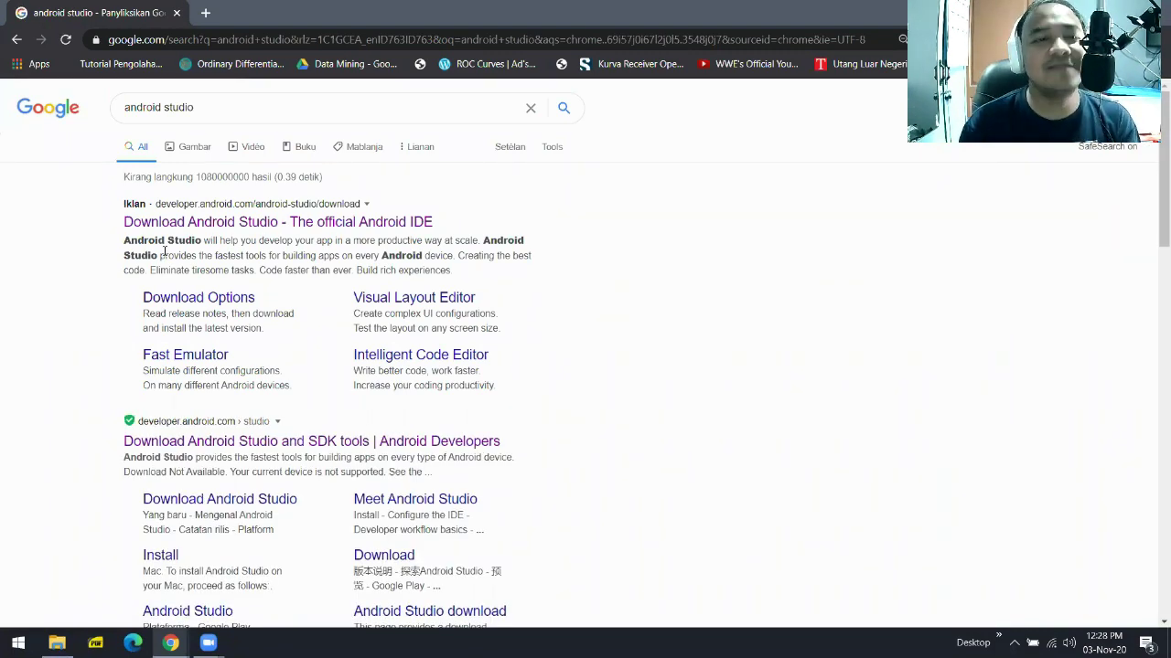
click(382, 224)
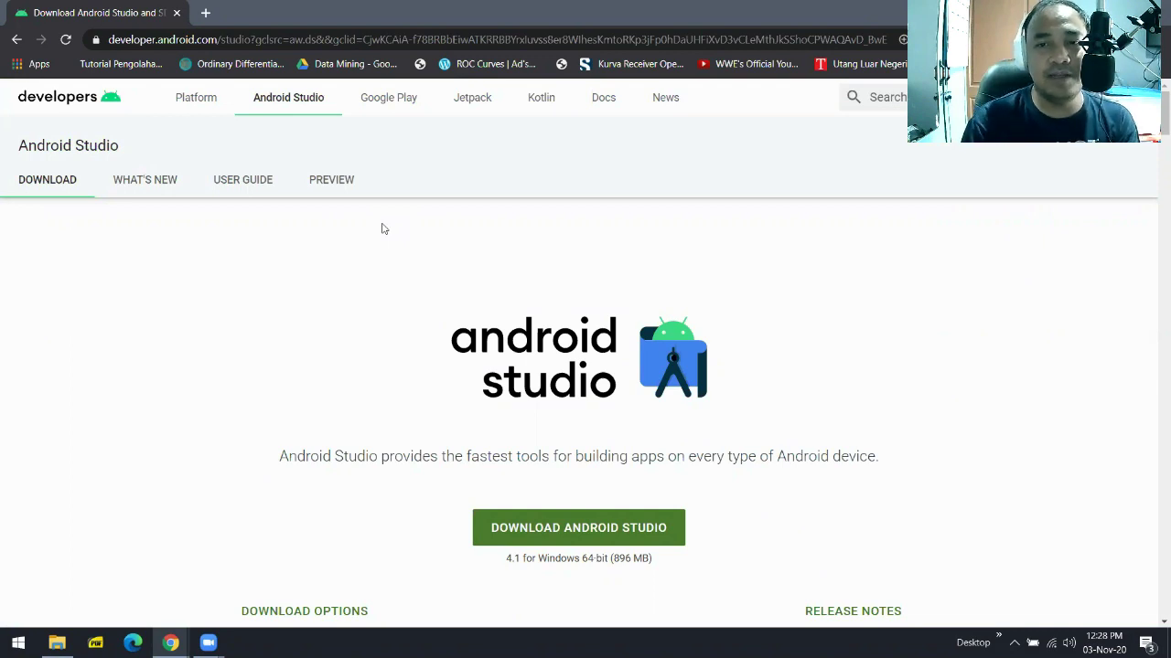
scroll(1023, 292, down, 2)
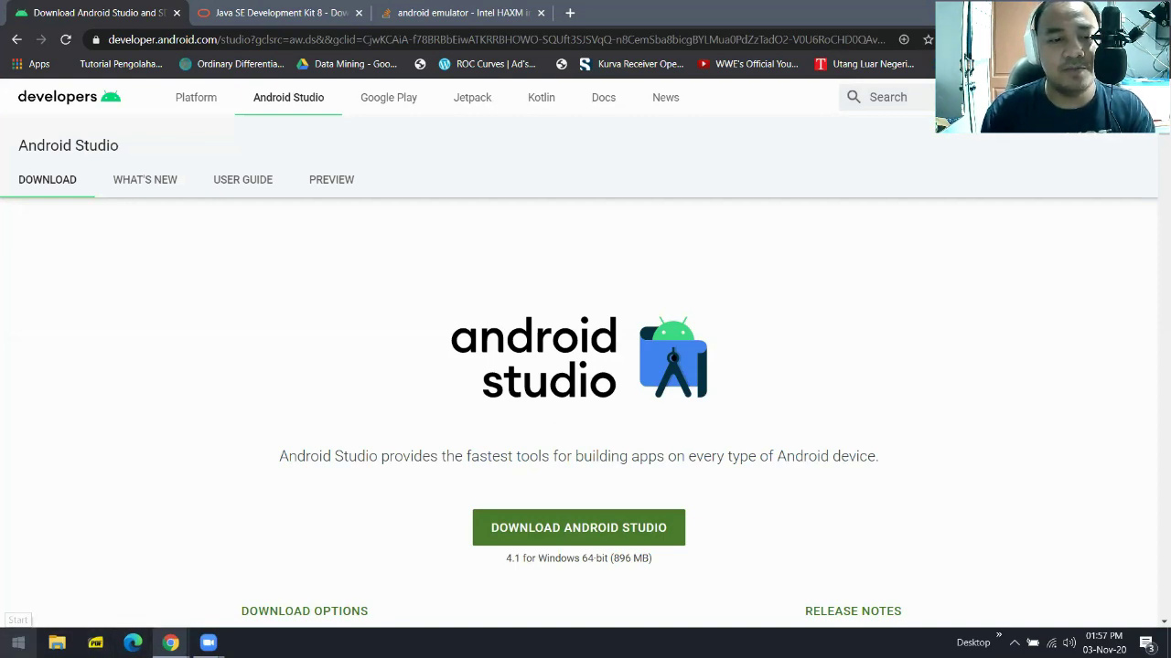
Open Command Prompt and try to run syteminfo.exe
click(18, 642)
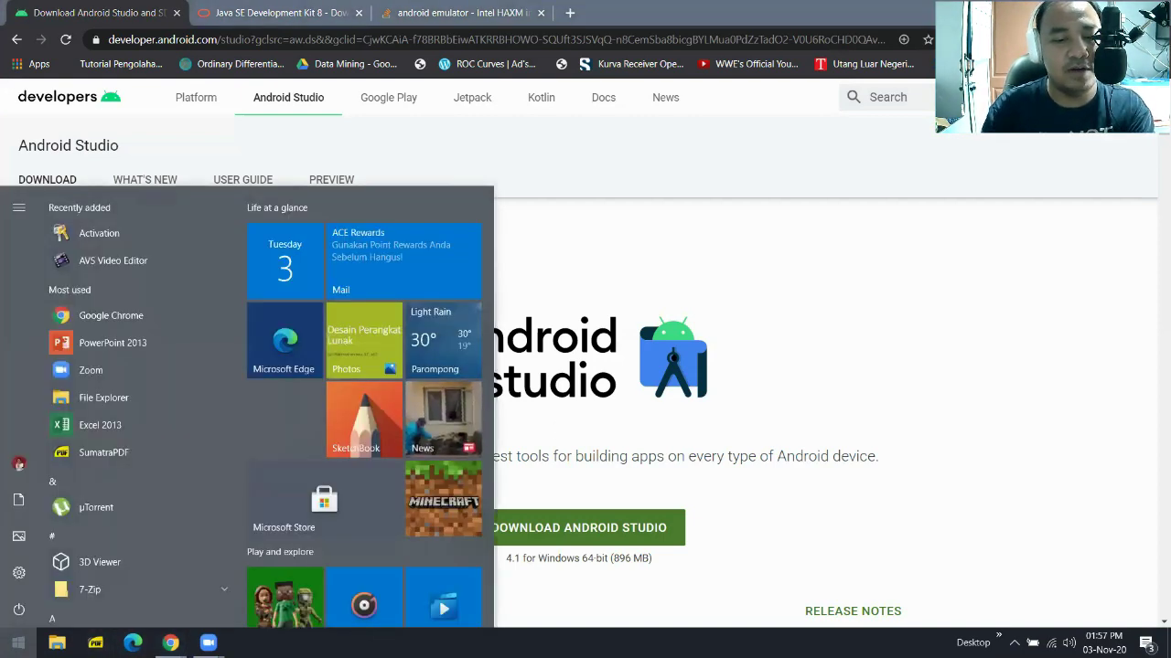
text(cmd)
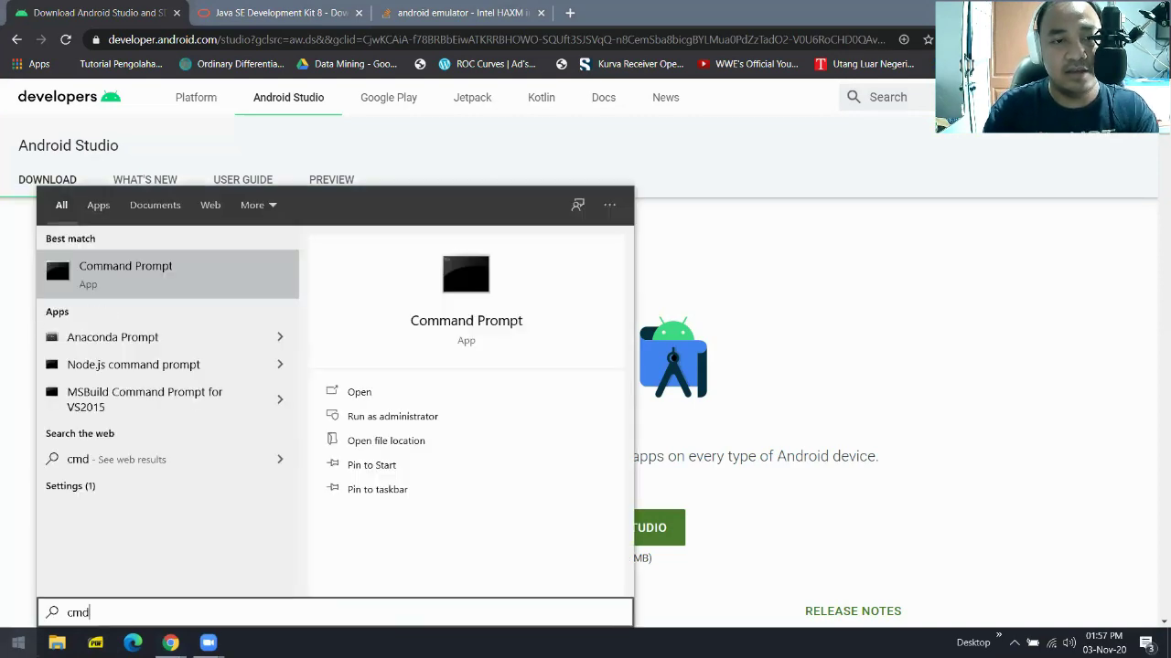
key(Return)
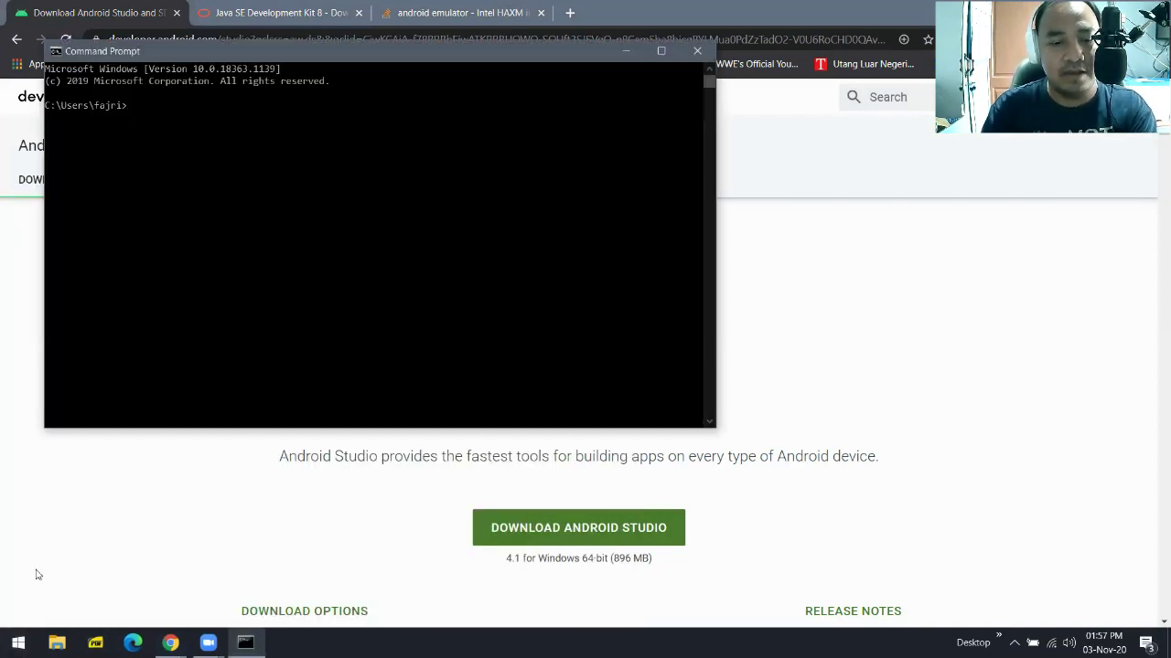
text(syt)
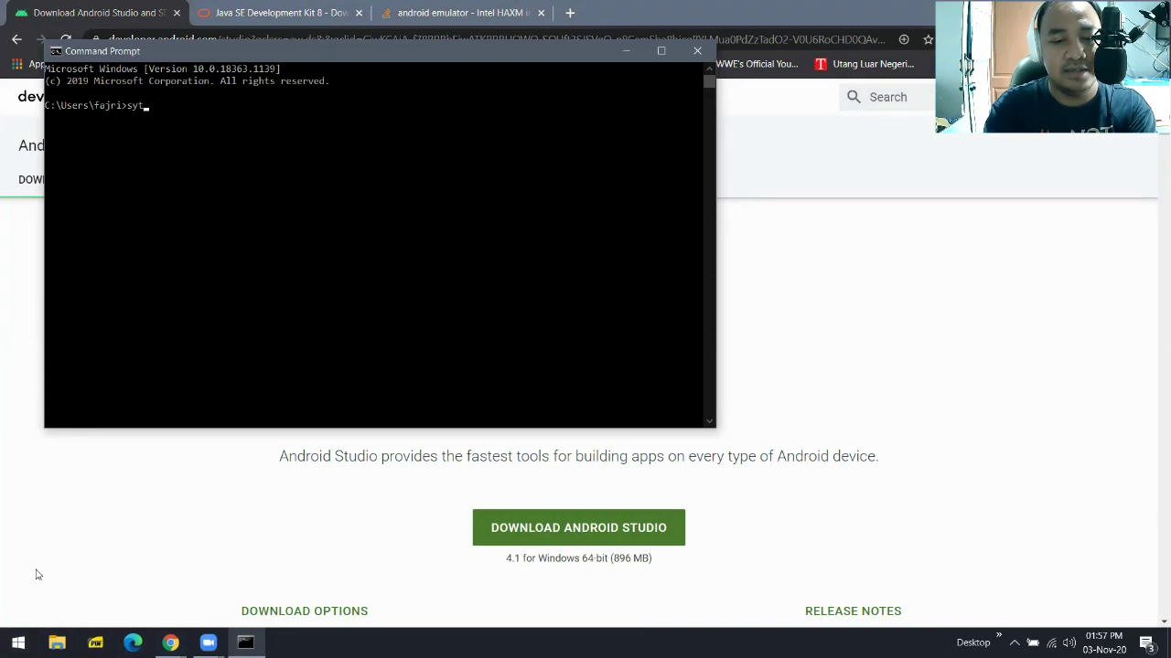
text(eminfo.exe)
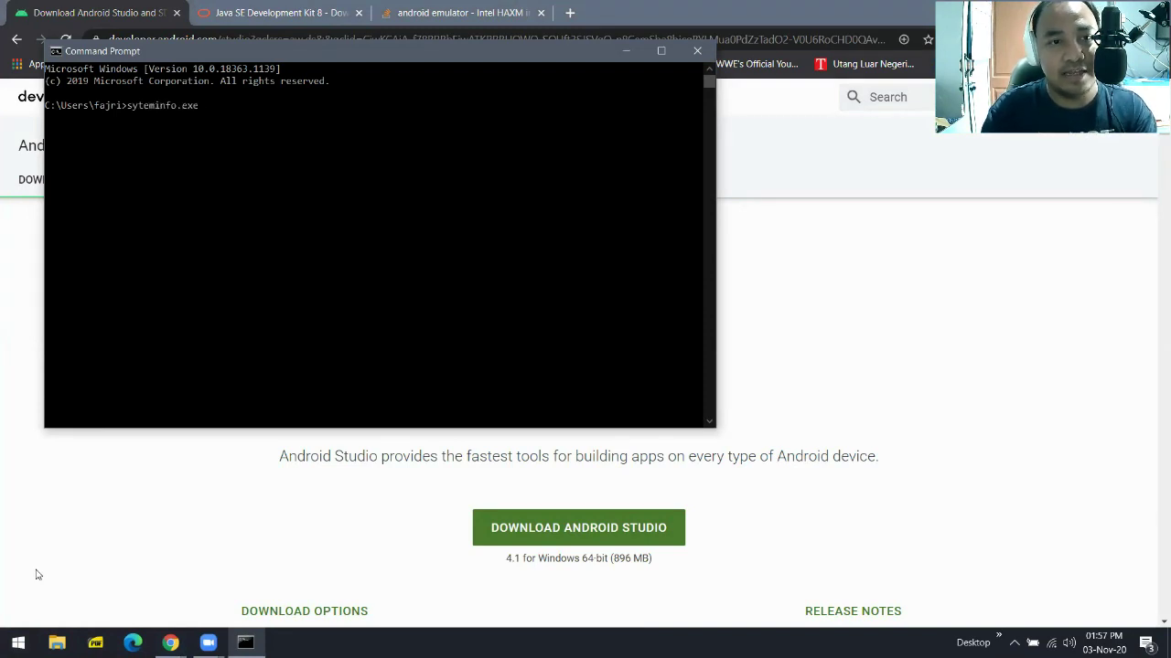
key(Return)
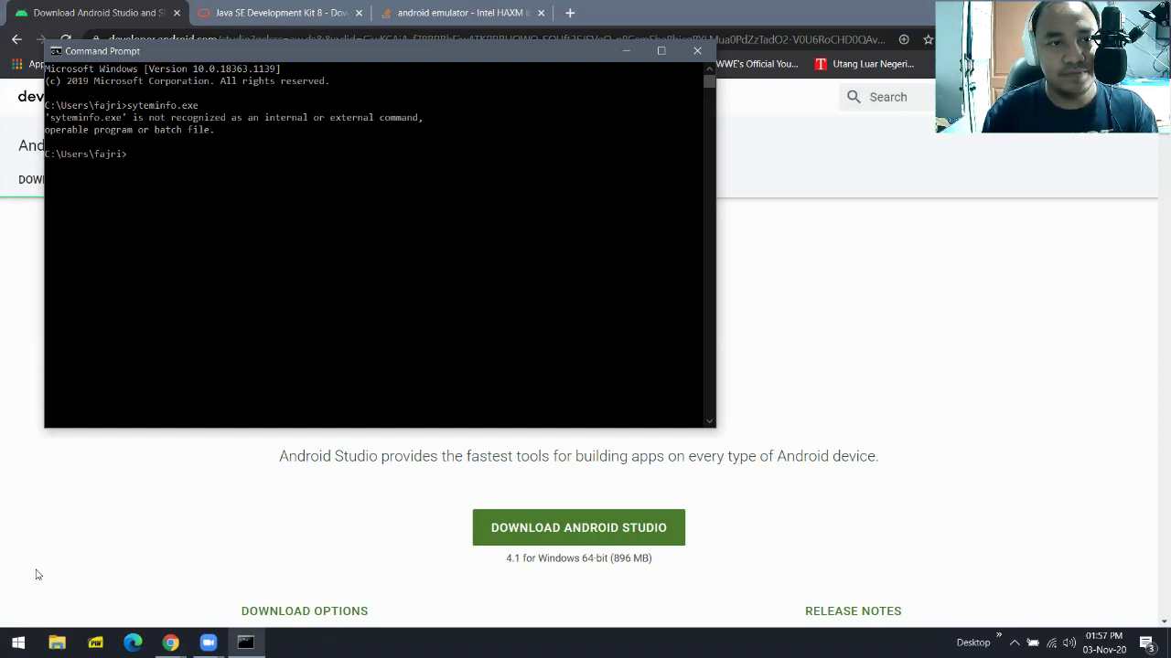
Recall the last command, correct its spelling to systeminfo.exe, and run it
key(Up)
key(Left)
key(Left)
key(Left)
key(Left)
key(Left)
key(Left)
key(Left)
key(Left)
key(Left)
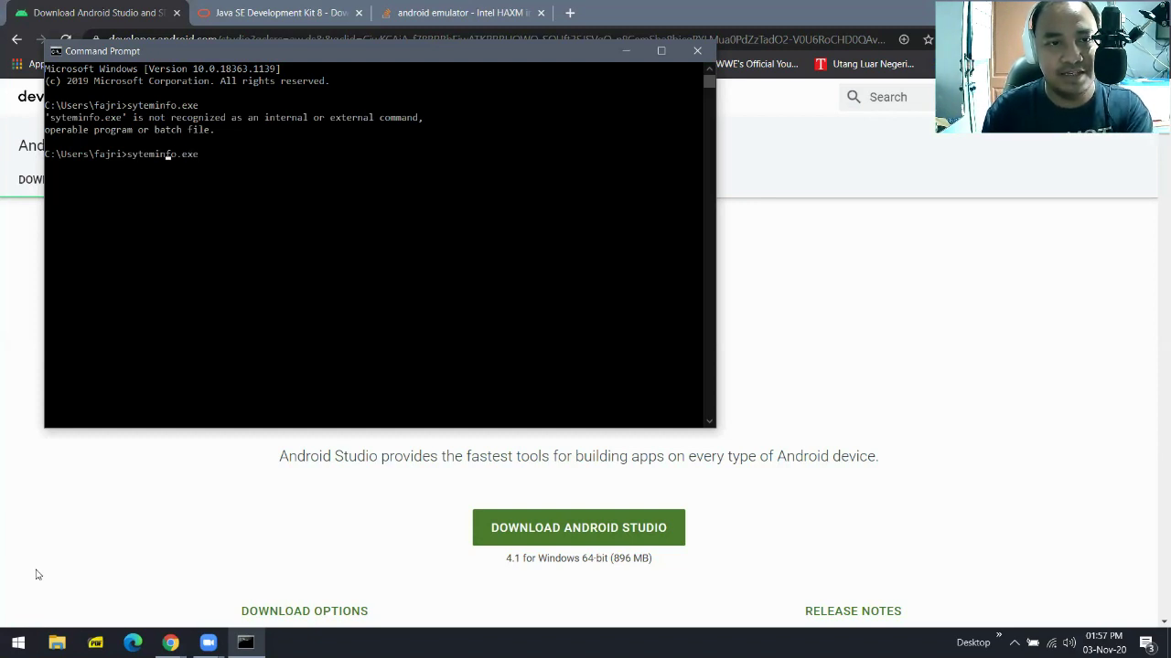
key(Left)
key(Left)
text(s)
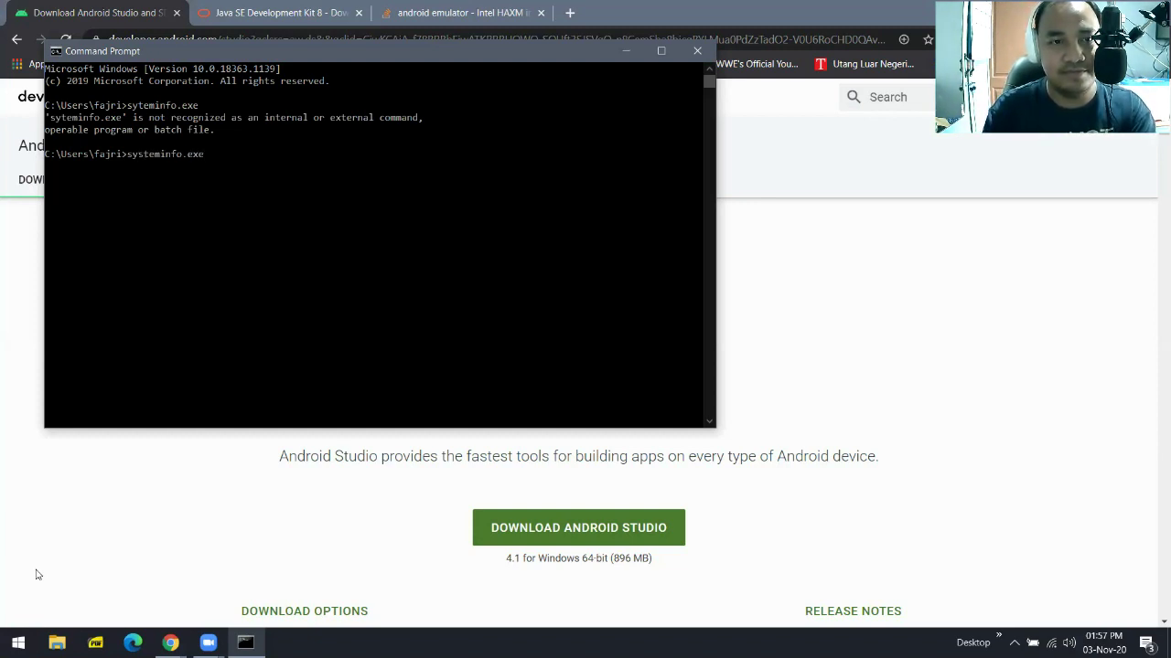
key(Return)
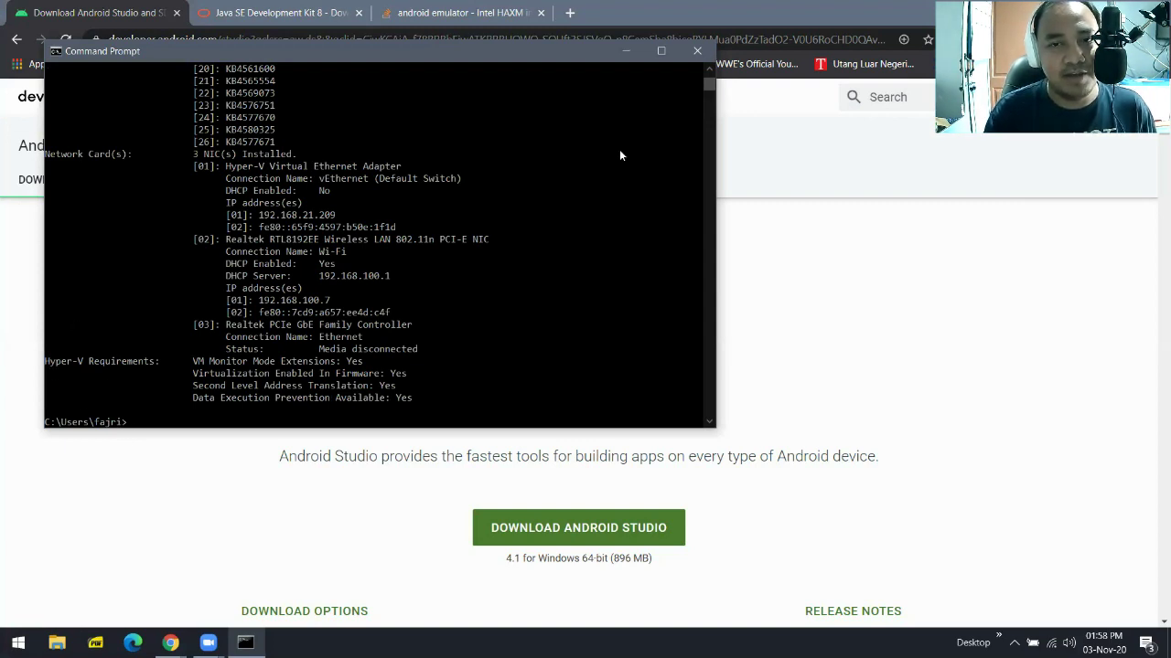
Examine the Hyper-V Requirements in an enlarged Command Prompt window, then close Command Prompt
click(662, 51)
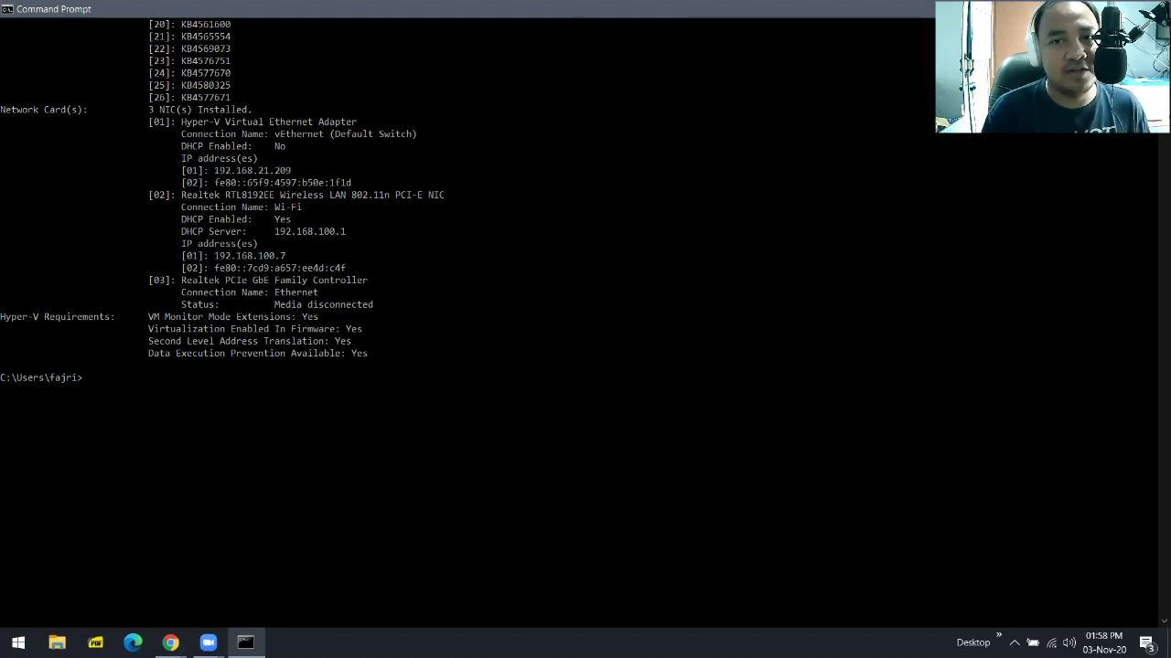
key(super+Down)
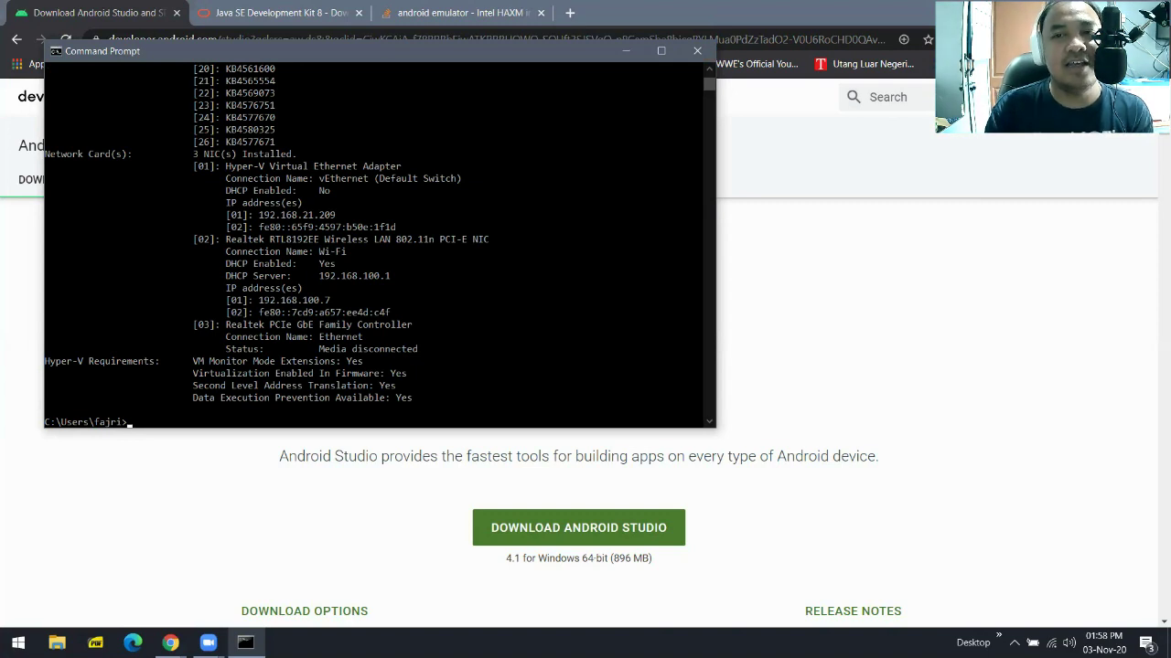
click(696, 51)
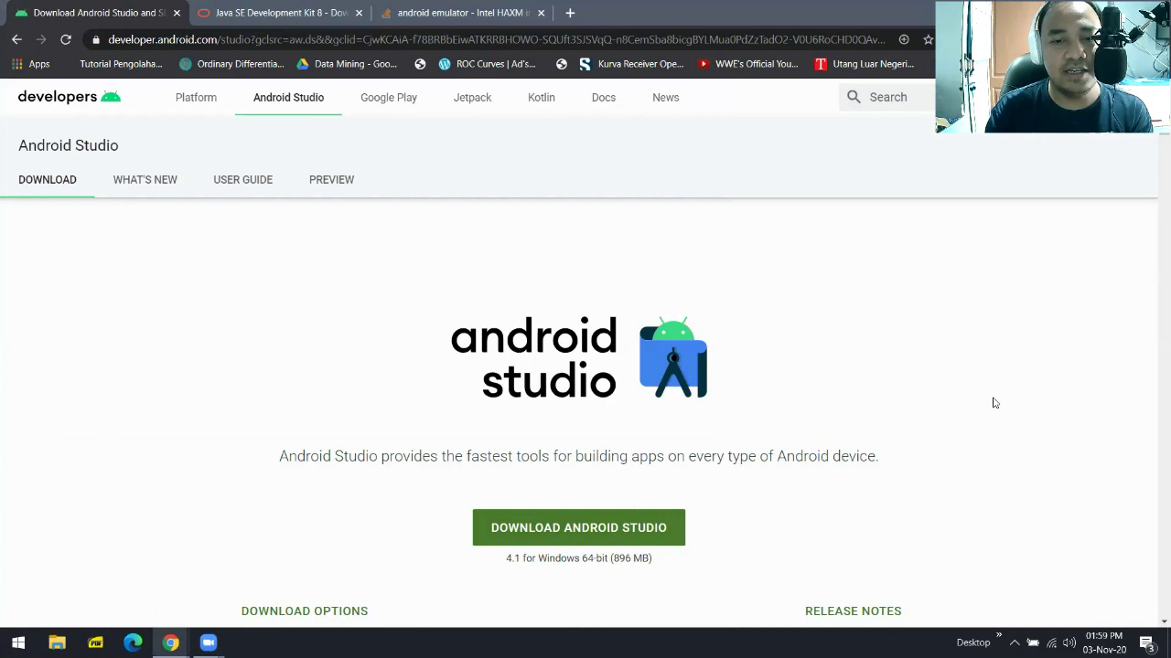
Run android-studio-ide-201.6858069-windows.exe from Downloads\Programs as administrator and continue setup to the install location, keeping the Android Virtual Device component
scroll(995, 403, down, 2)
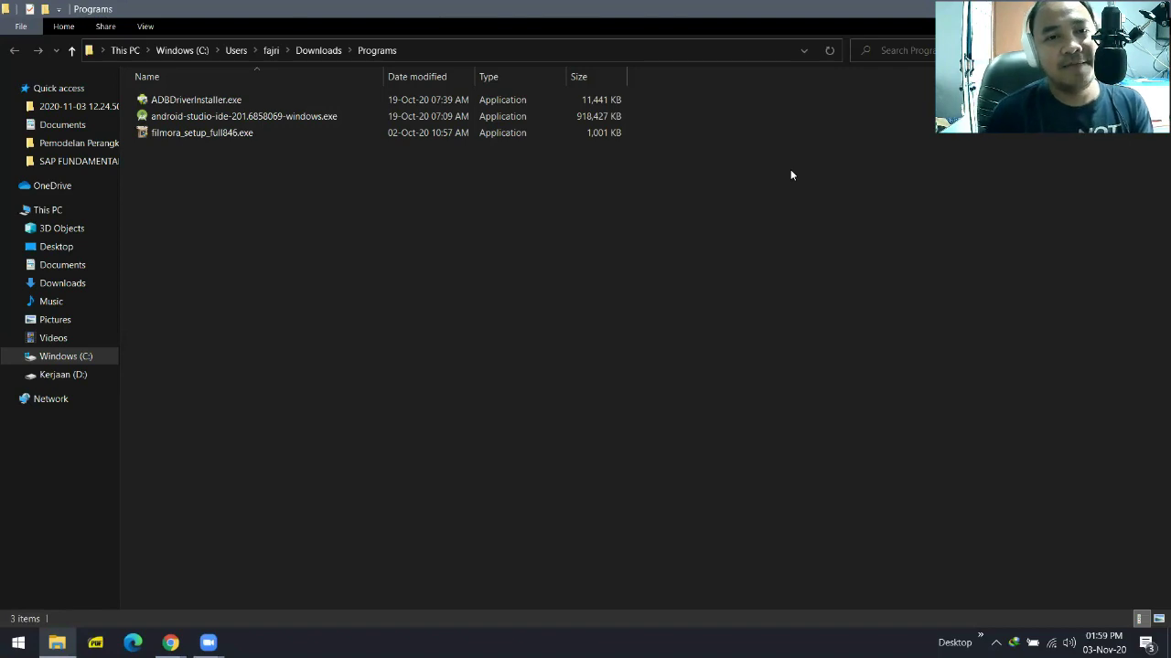
click(447, 117)
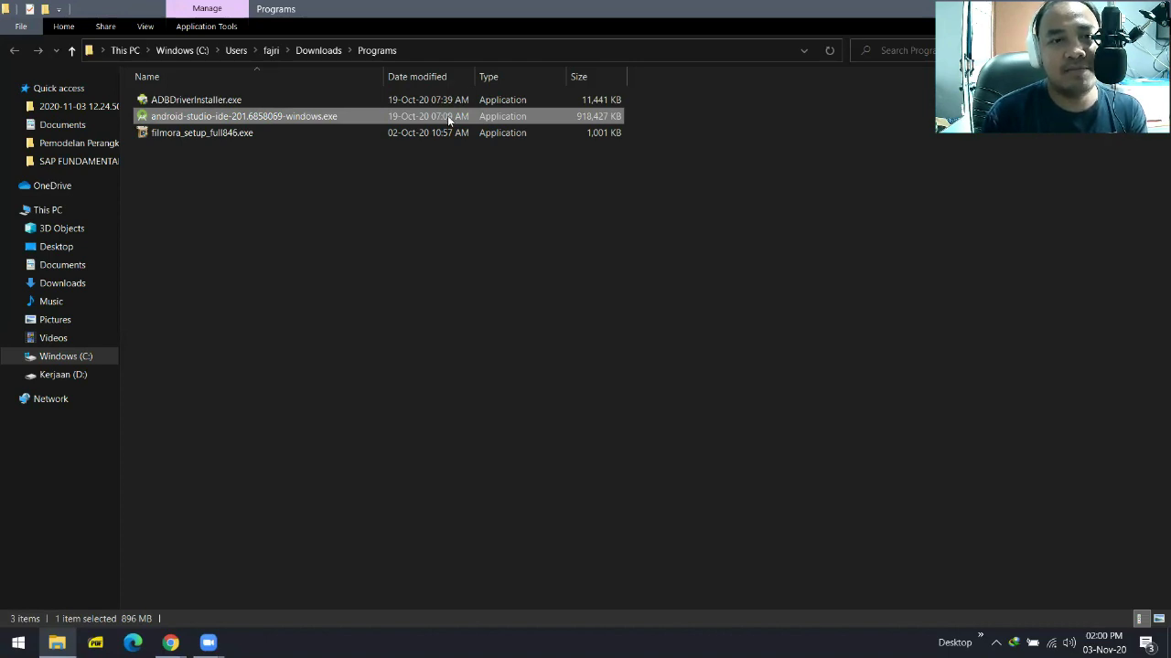
right_click(448, 119)
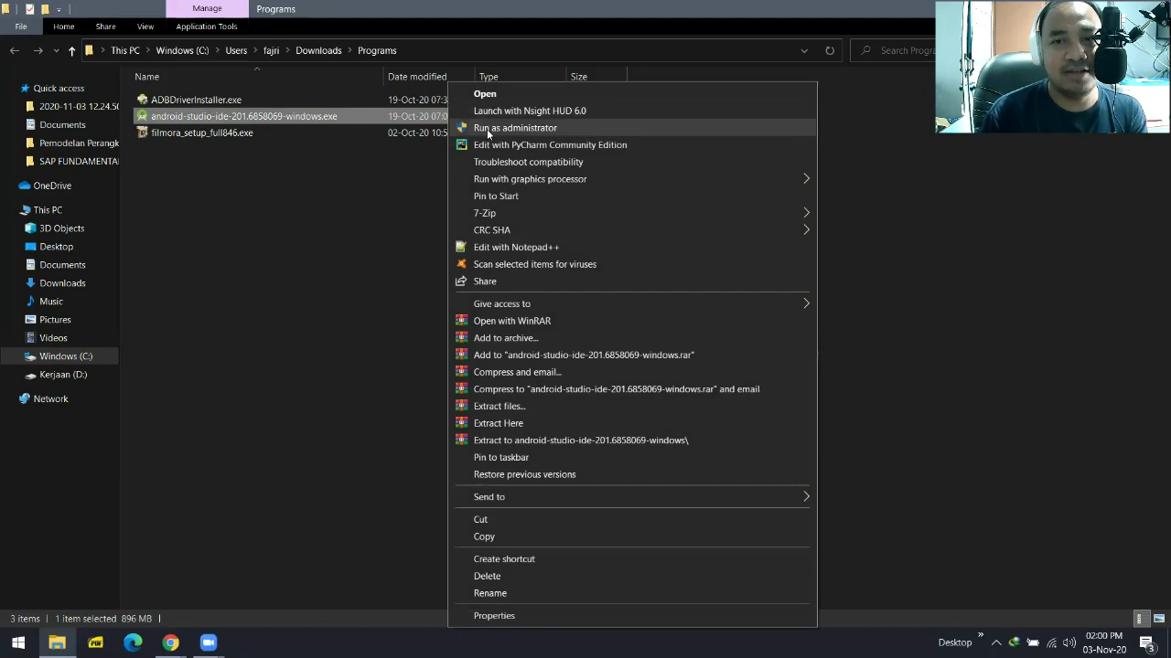
click(490, 131)
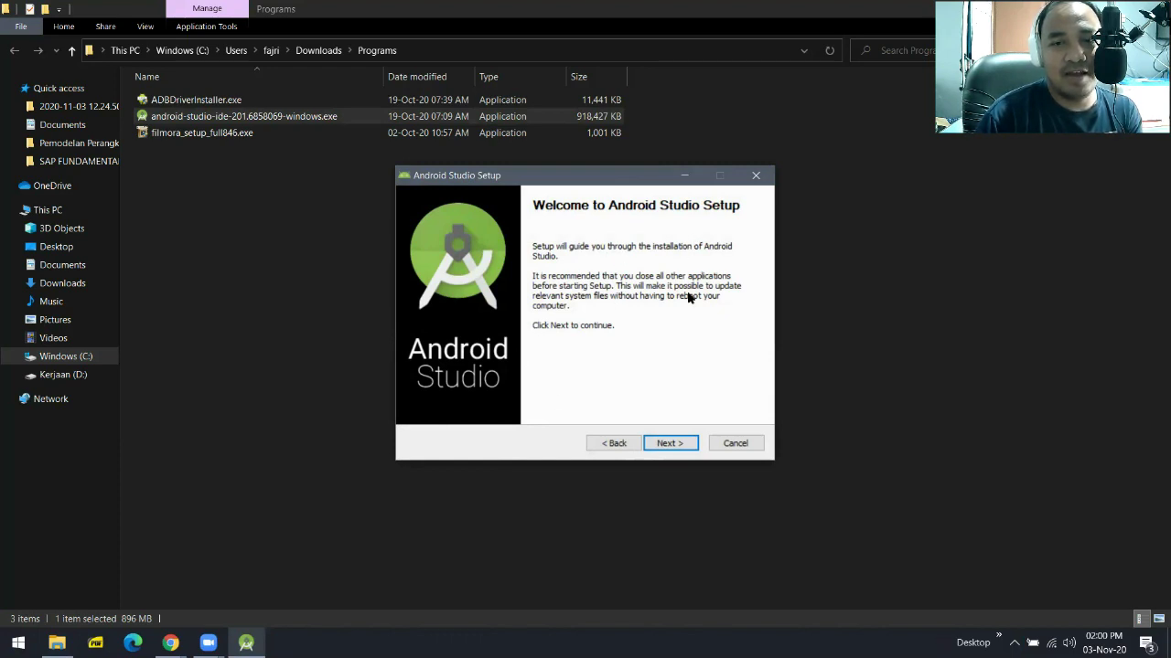
click(668, 443)
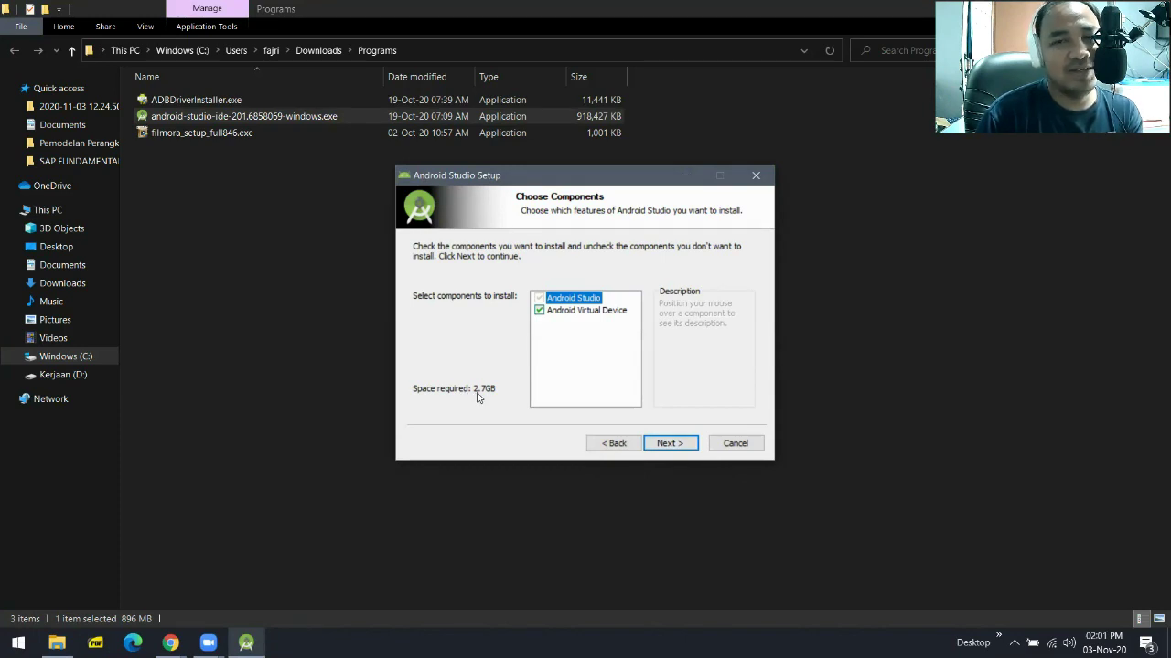
click(669, 444)
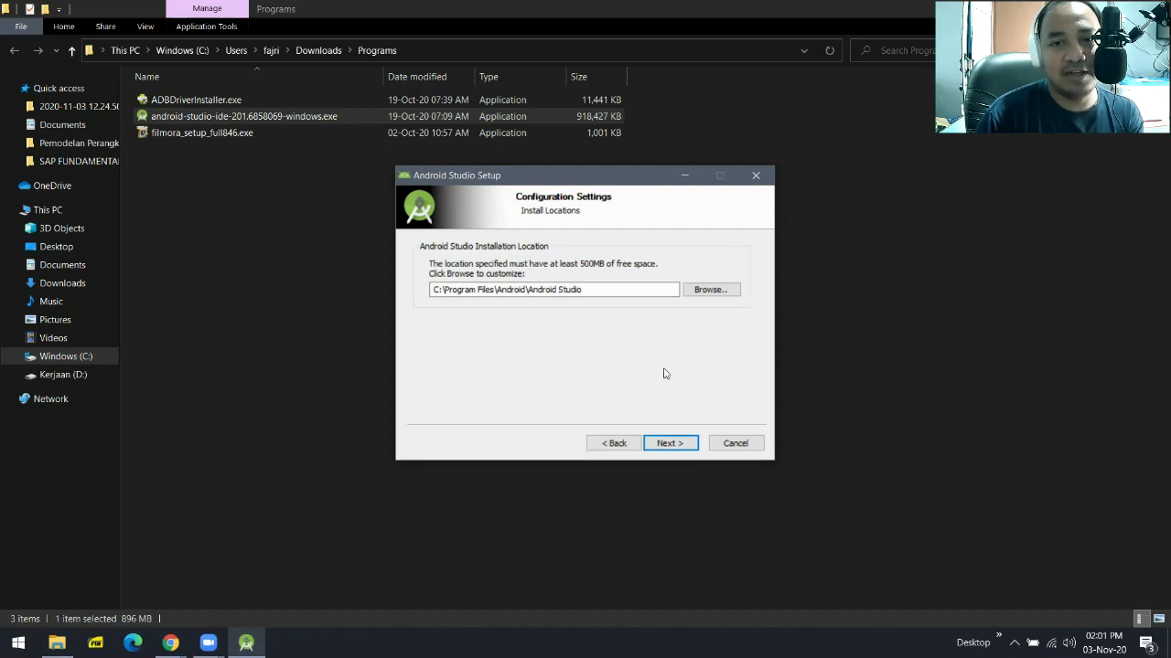
Install Android Studio with the default install location and Start Menu folder, then finish setup with Start Android Studio unchecked
click(665, 443)
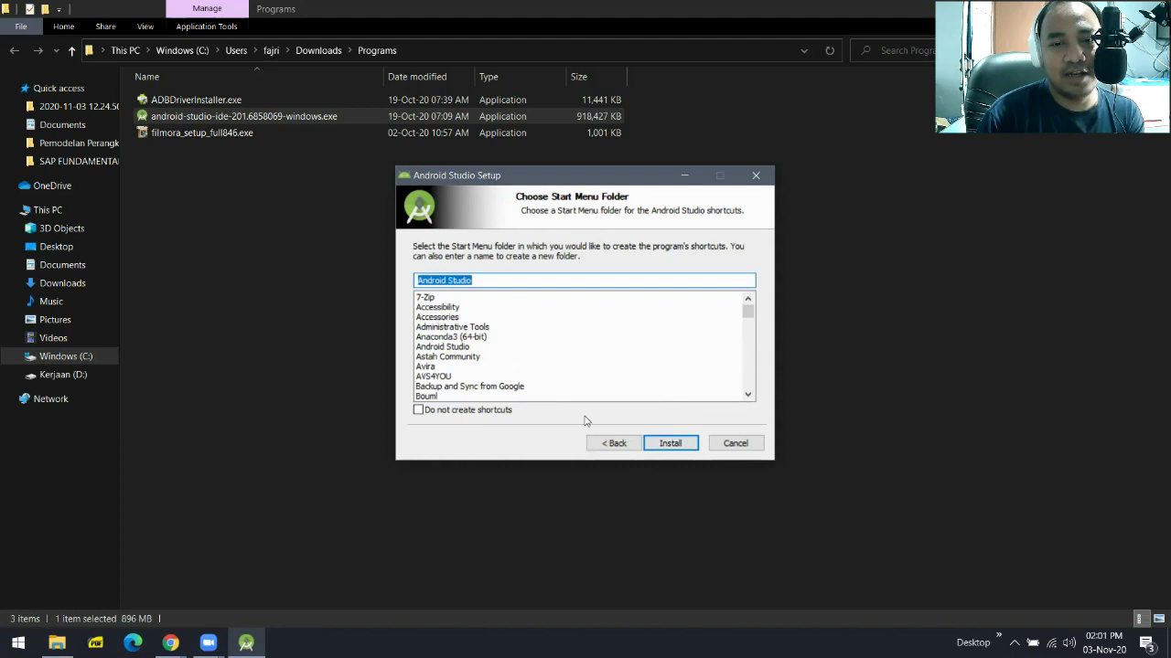
click(676, 447)
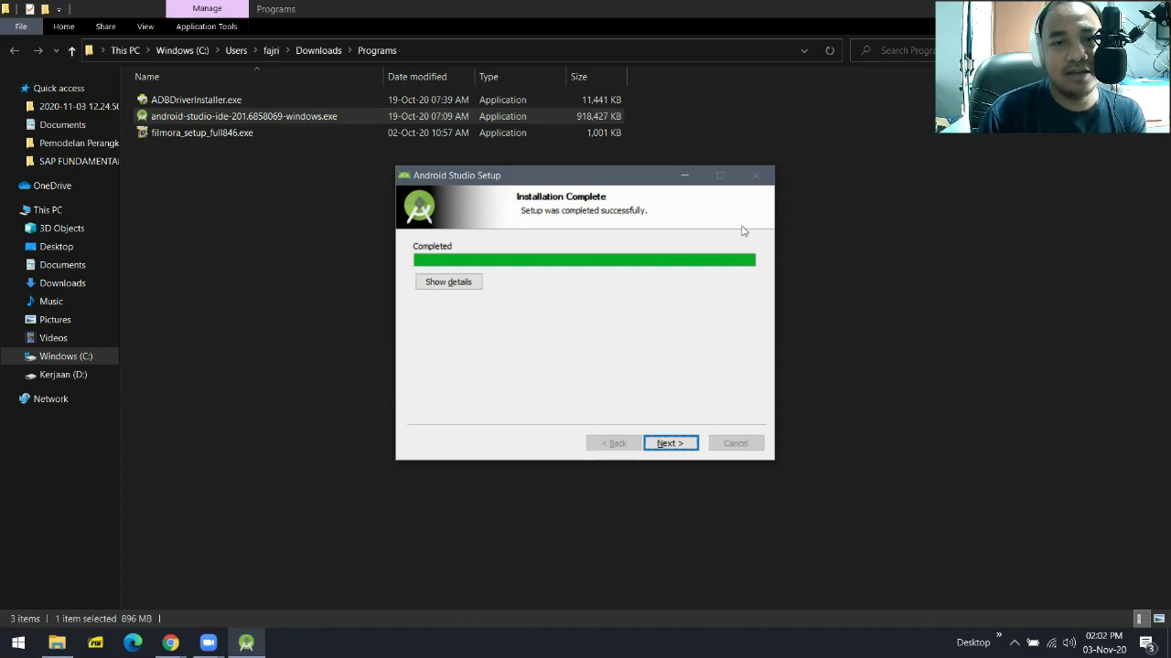
click(670, 444)
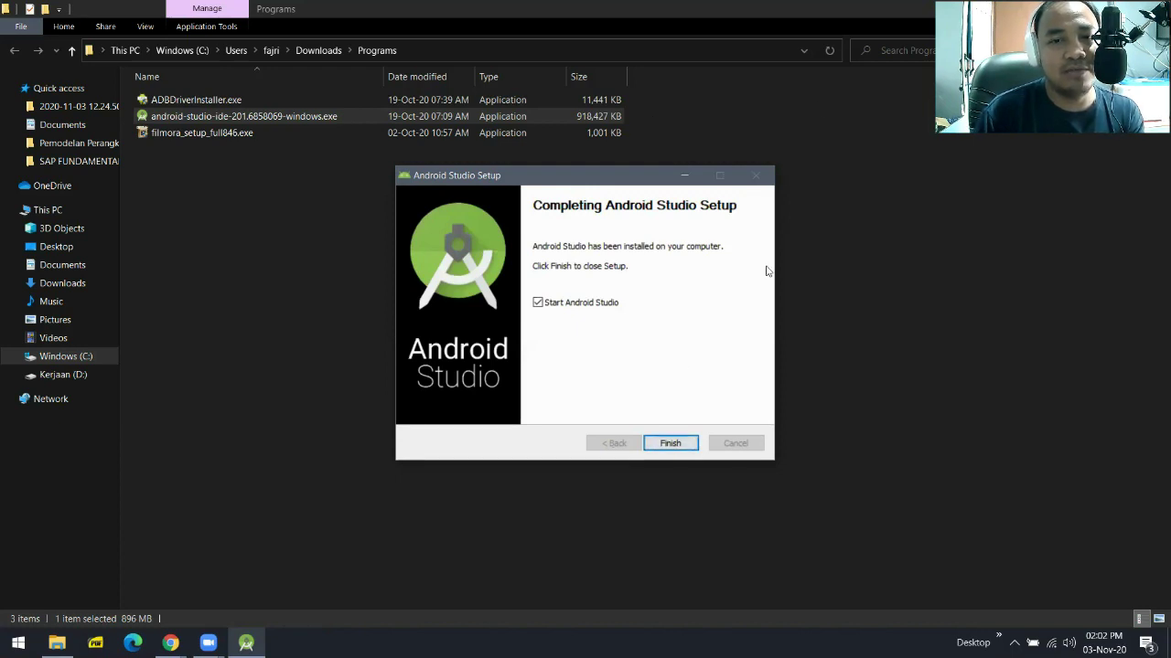
click(537, 303)
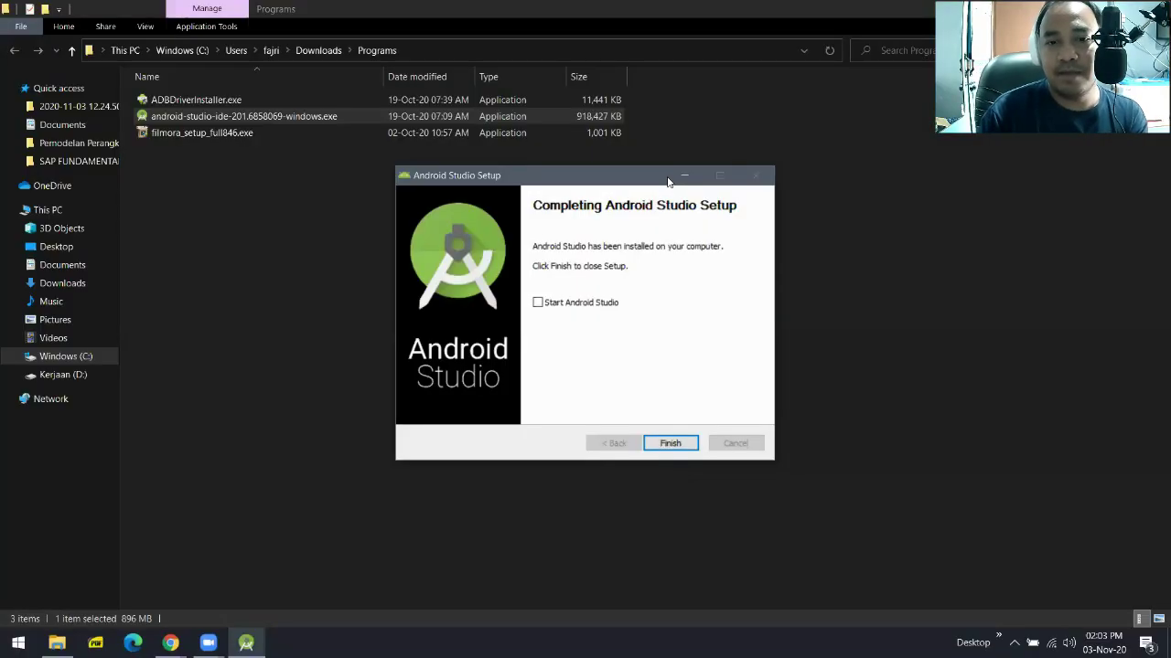
click(673, 444)
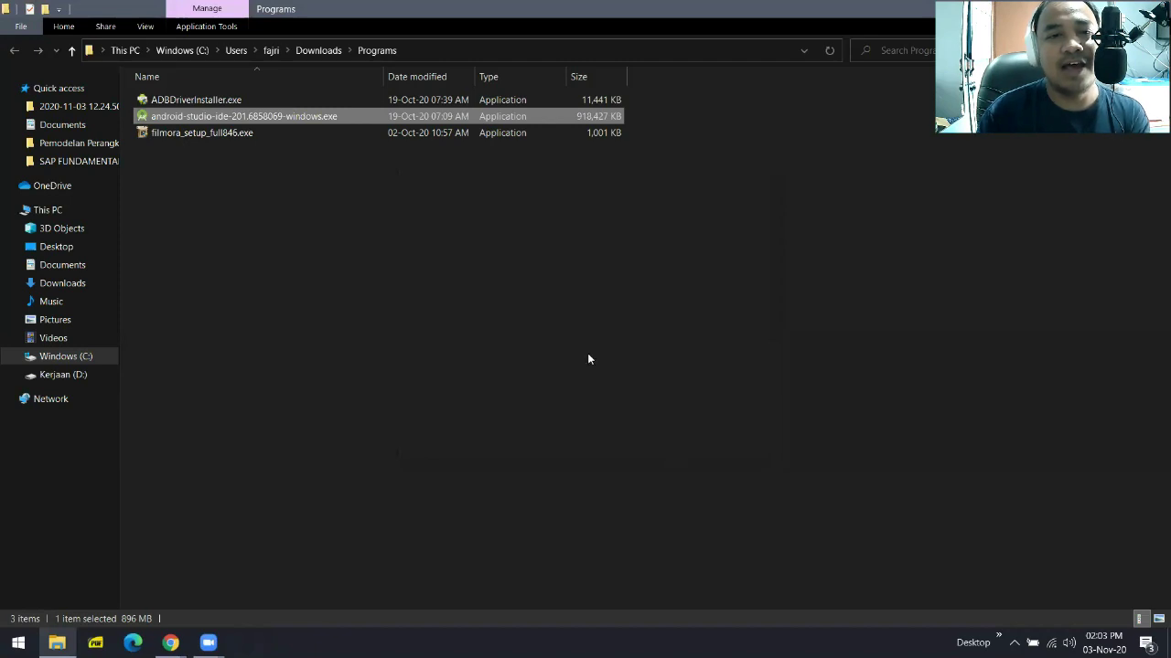
Clear the file selection in the Programs folder and dismiss the WhatsApp notification
click(589, 359)
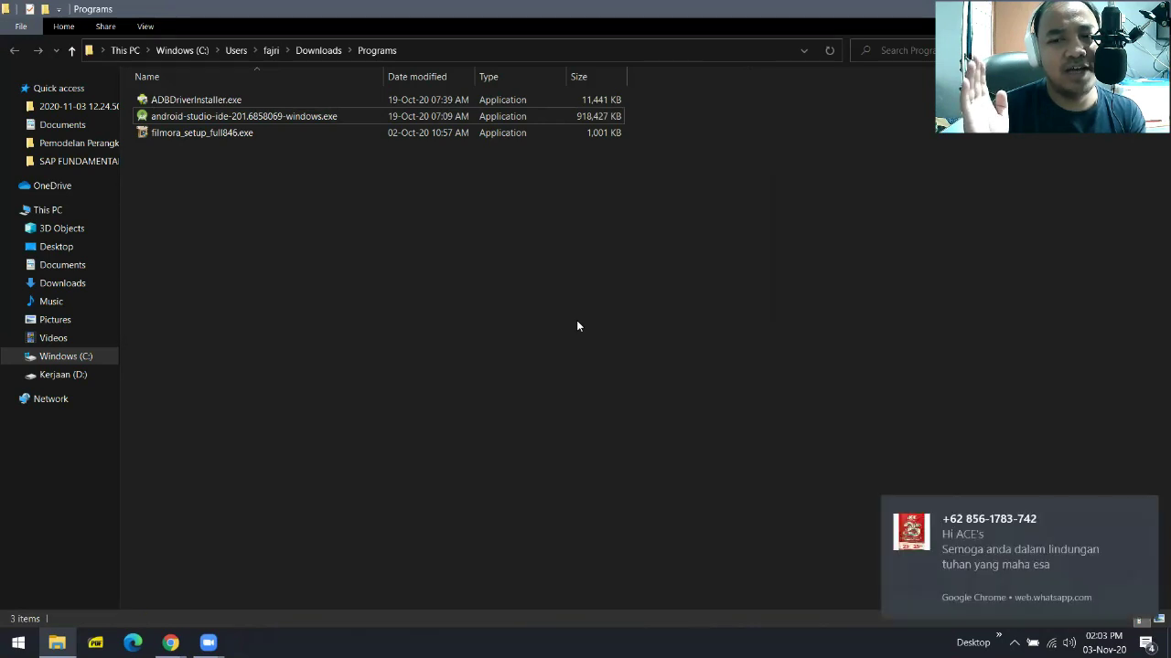
click(1143, 510)
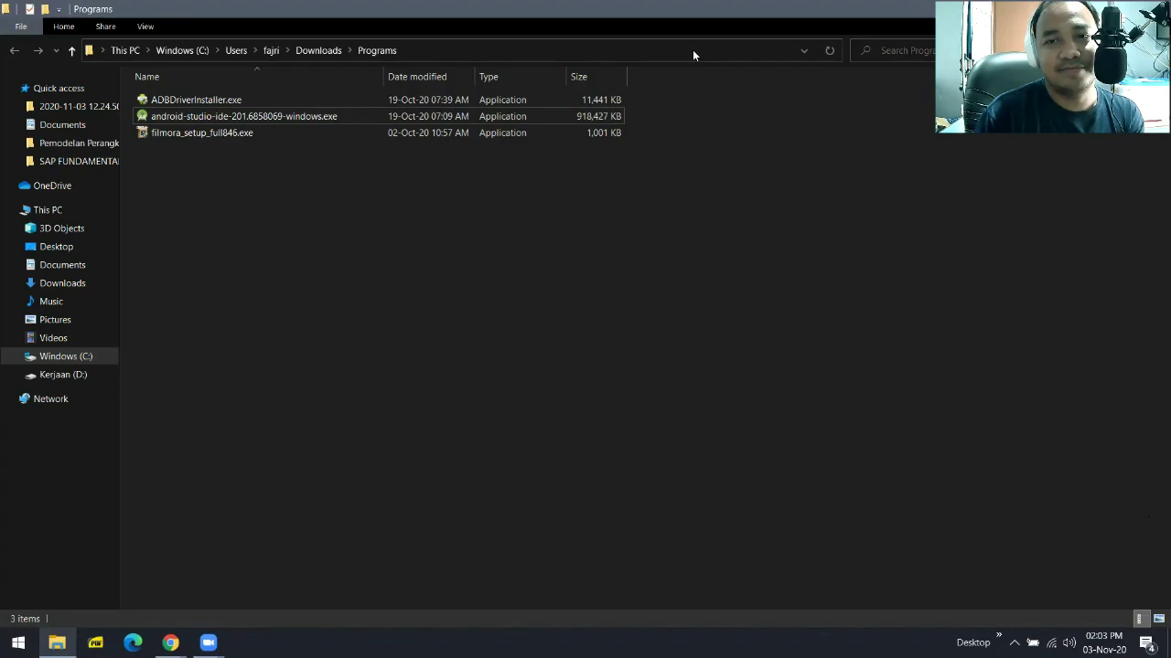
In Chrome, view the Java SE Development Kit 8 Downloads page and read the Intel HAXM installation error question through its accepted answer
key(alt+Tab)
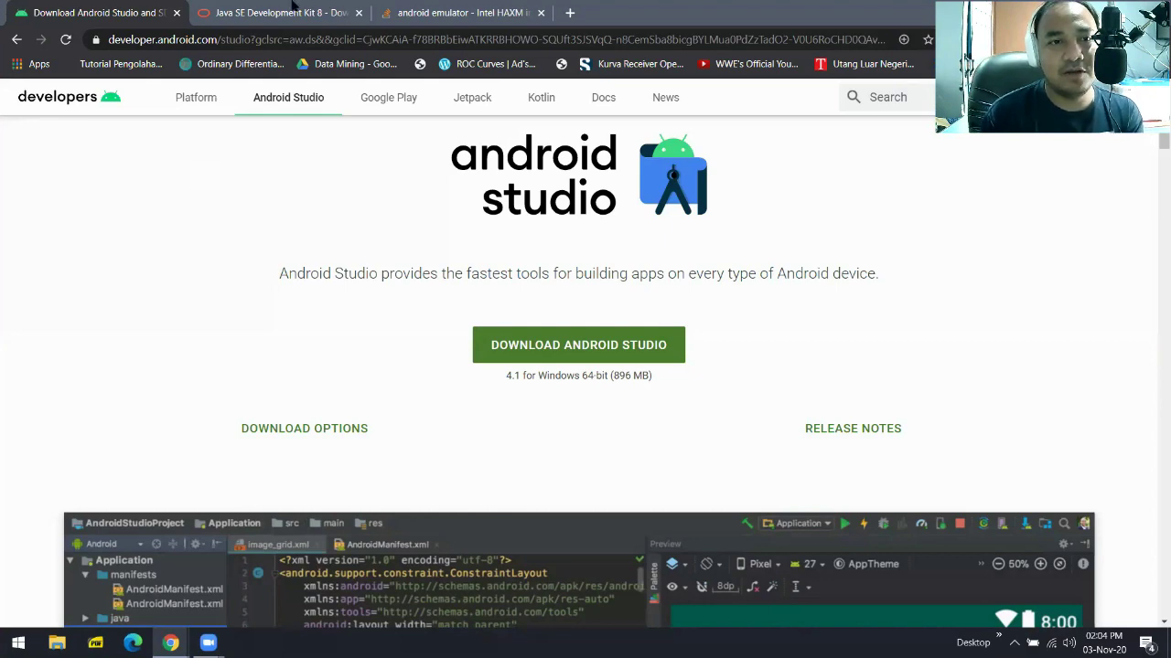
click(293, 11)
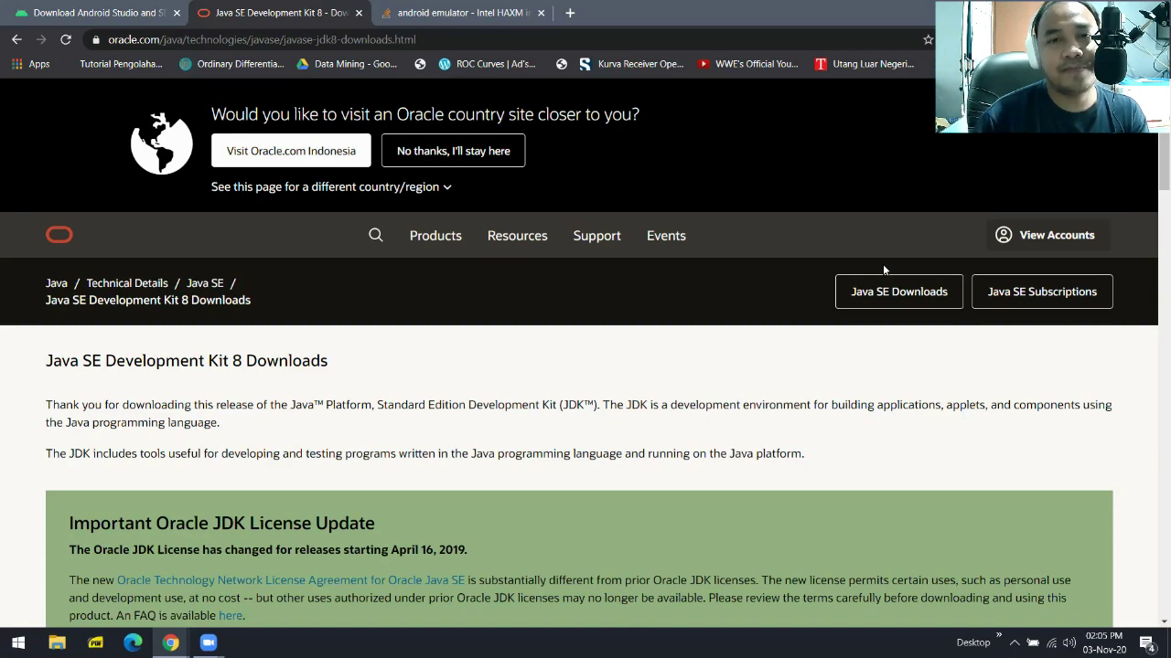
click(473, 15)
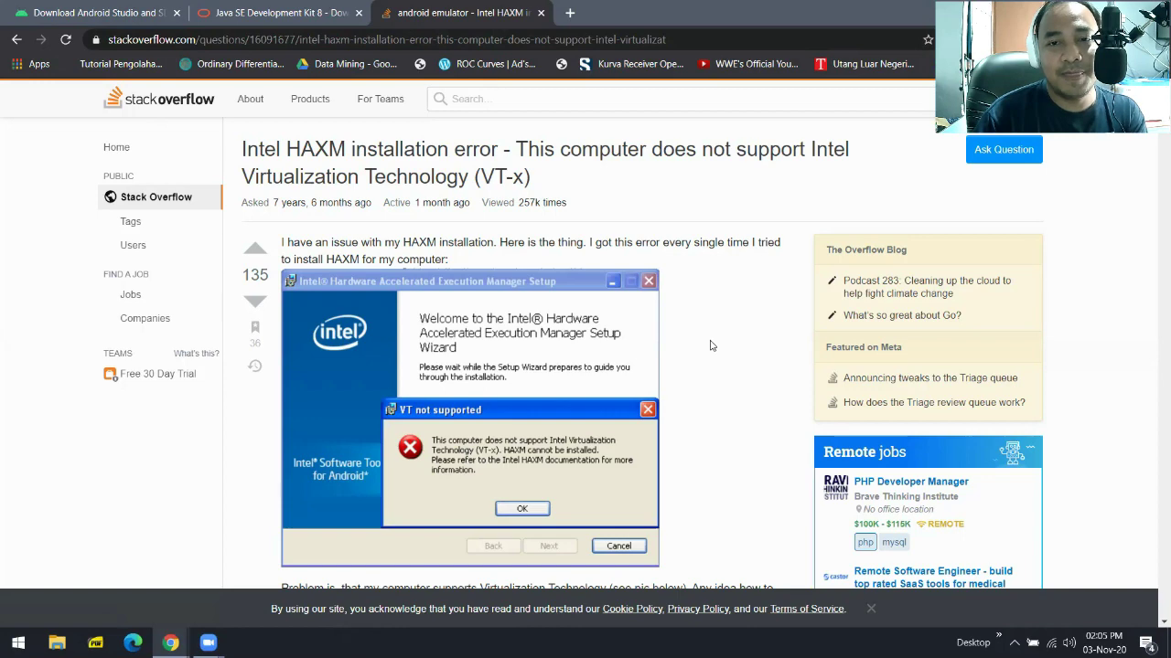
scroll(711, 344, down, 1)
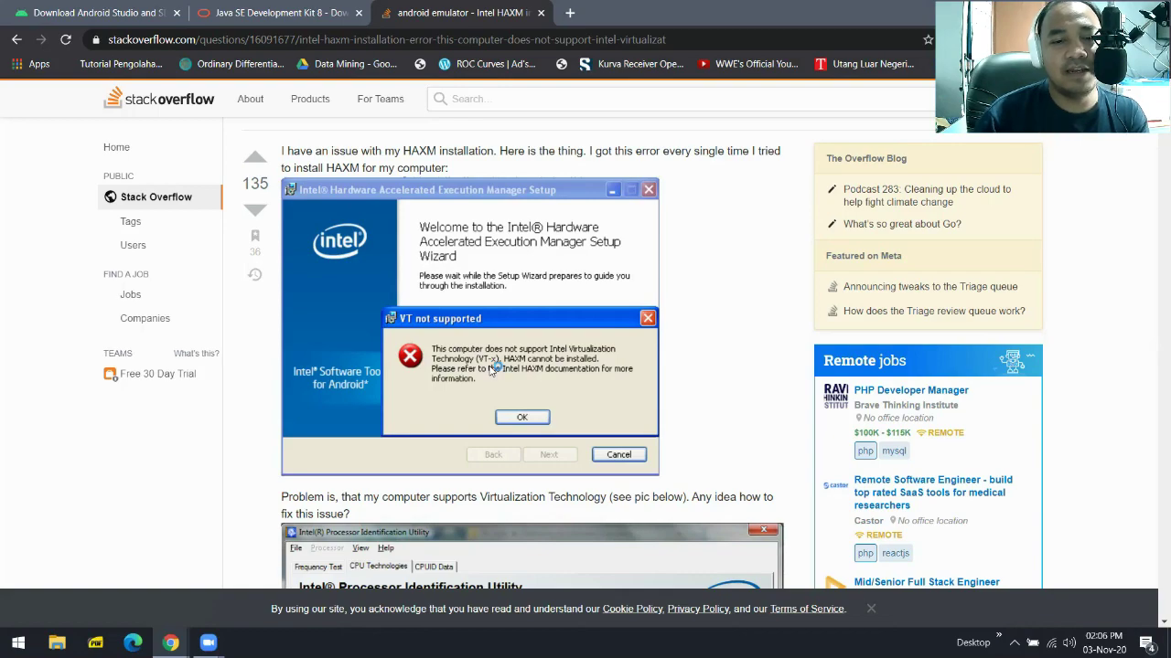
scroll(494, 368, down, 2)
scroll(489, 370, down, 5)
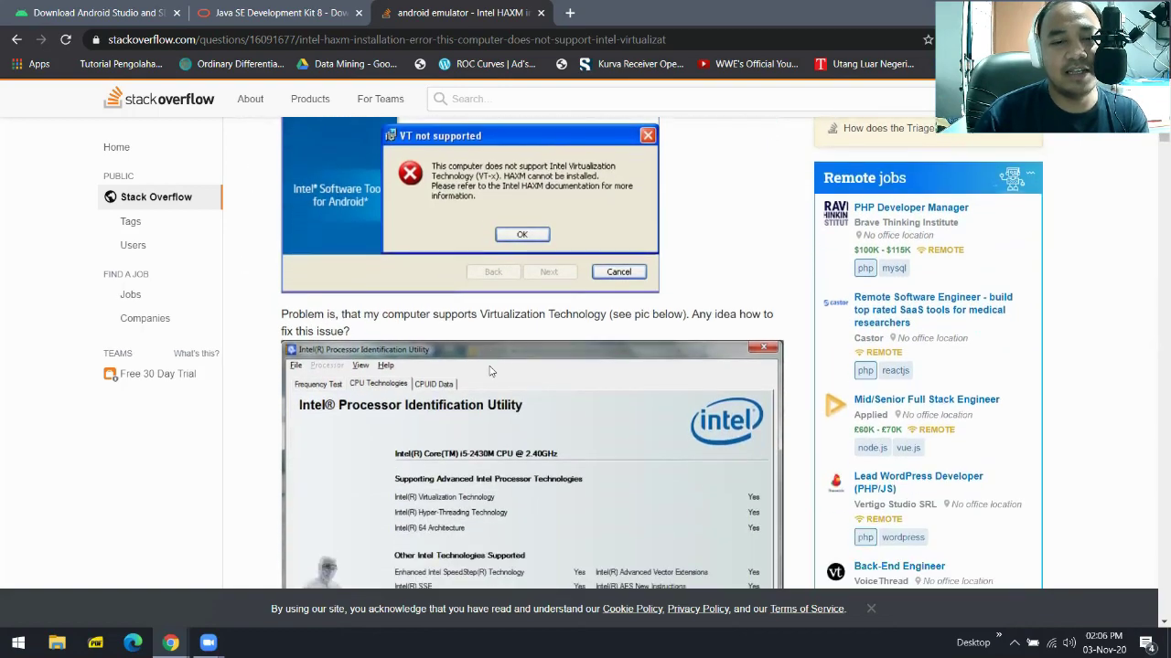
scroll(490, 370, down, 4)
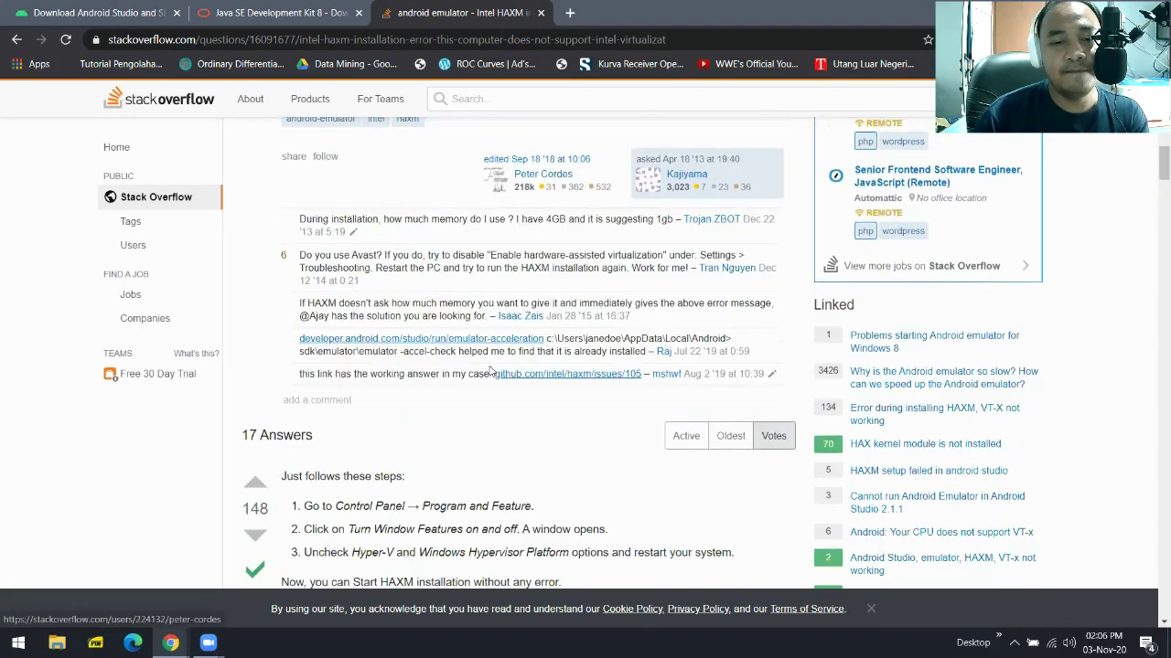
scroll(489, 370, down, 1)
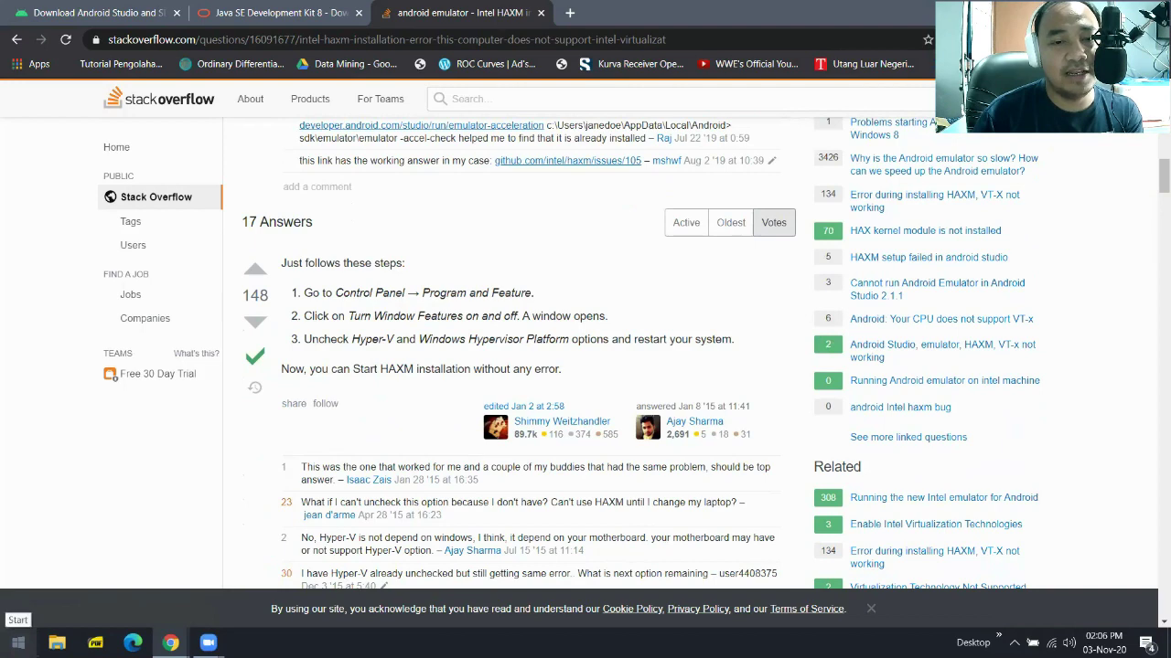
Open Control Panel and go to the Programs and Features list of installed programs
click(18, 642)
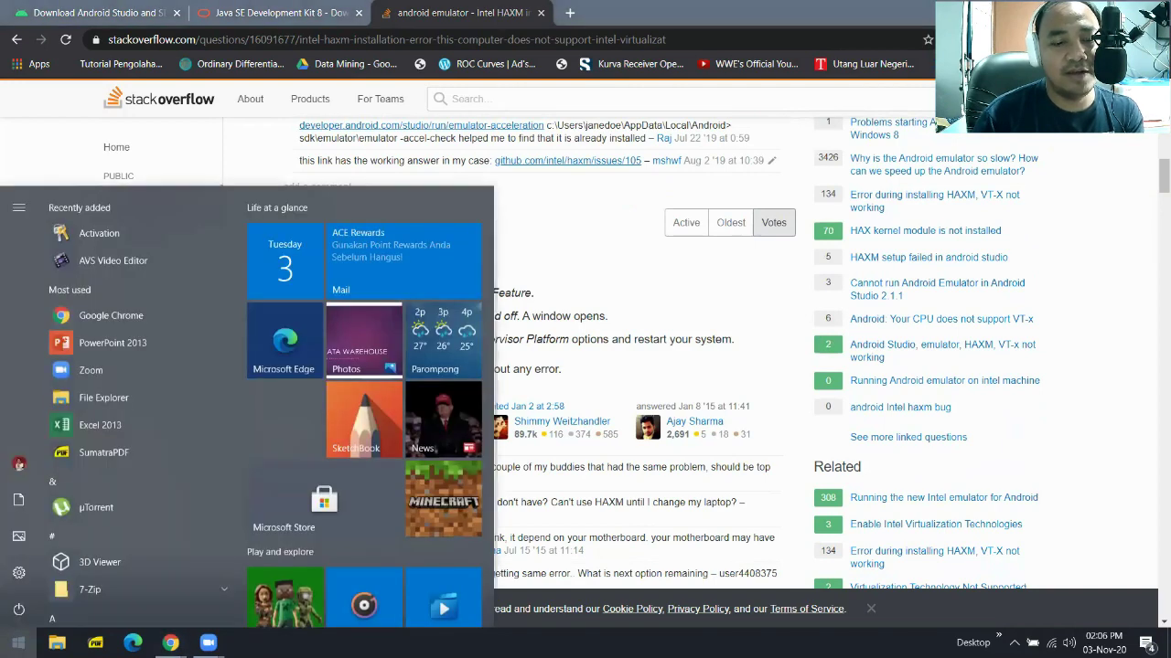
text(control)
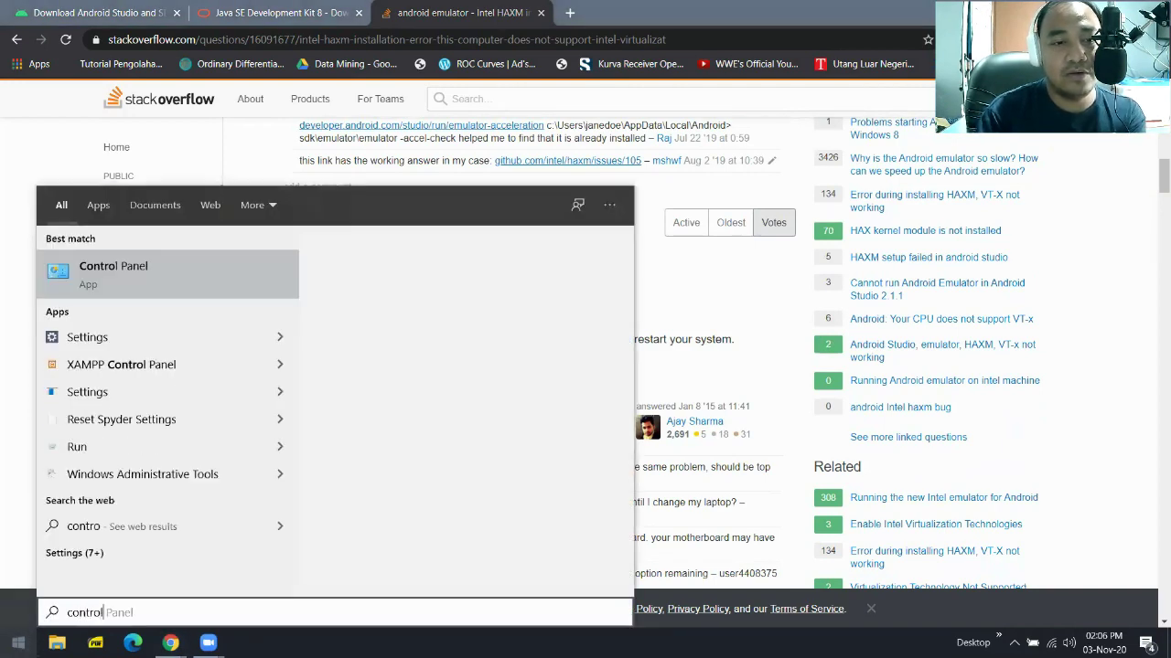
key(Return)
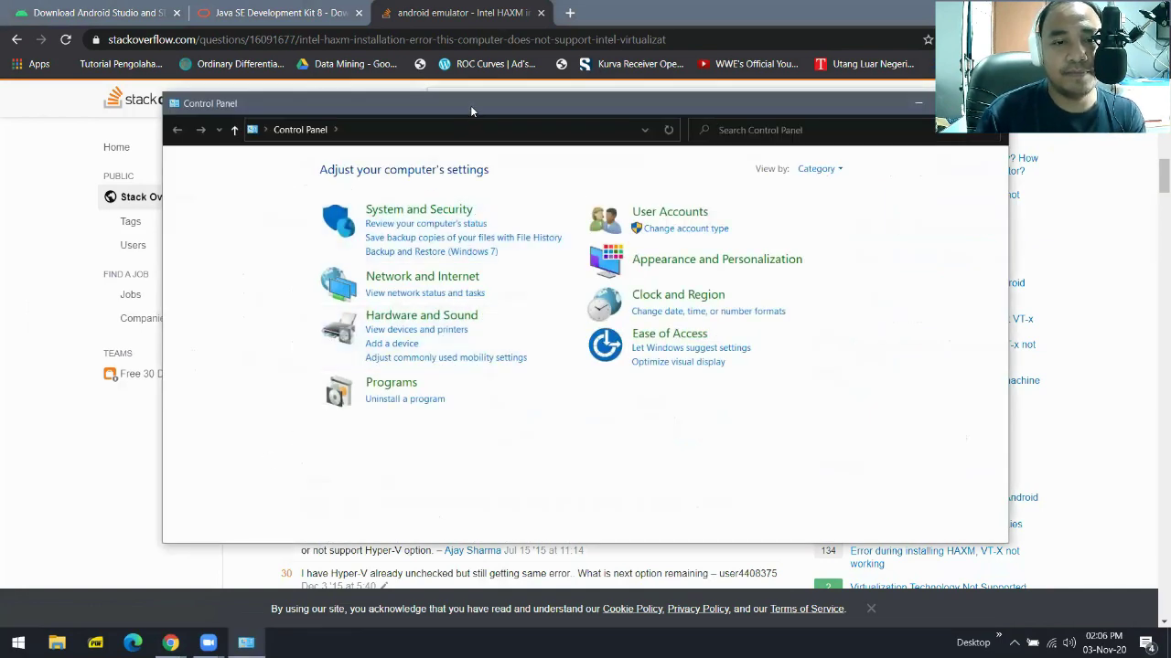
drag(470, 106, 584, 122)
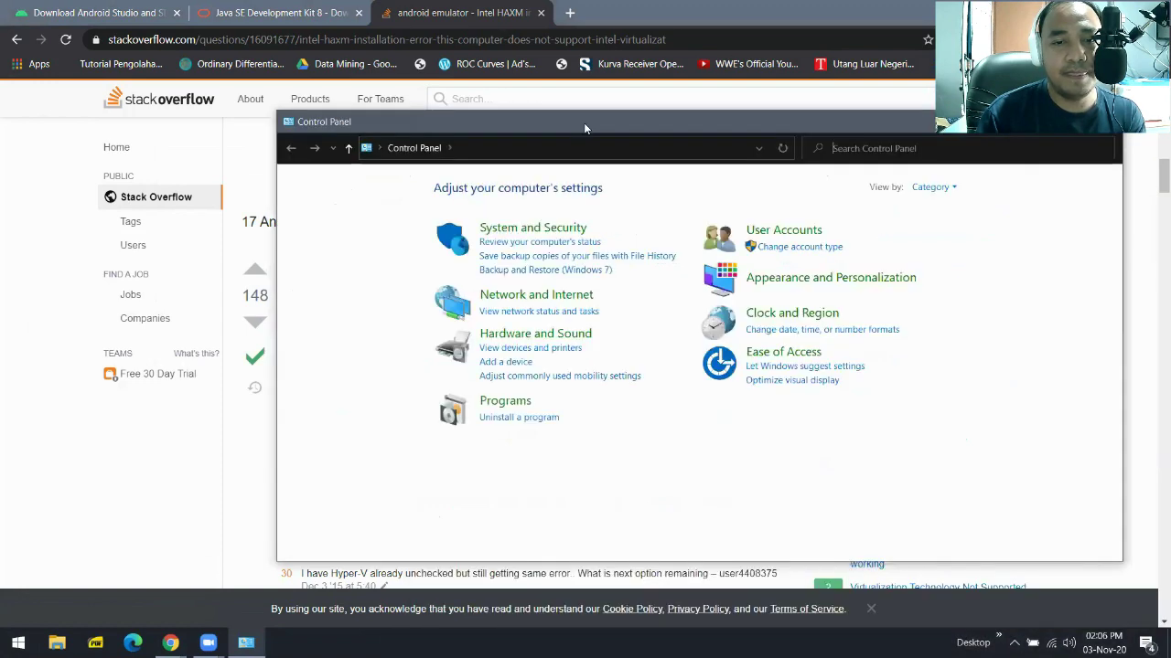
click(501, 401)
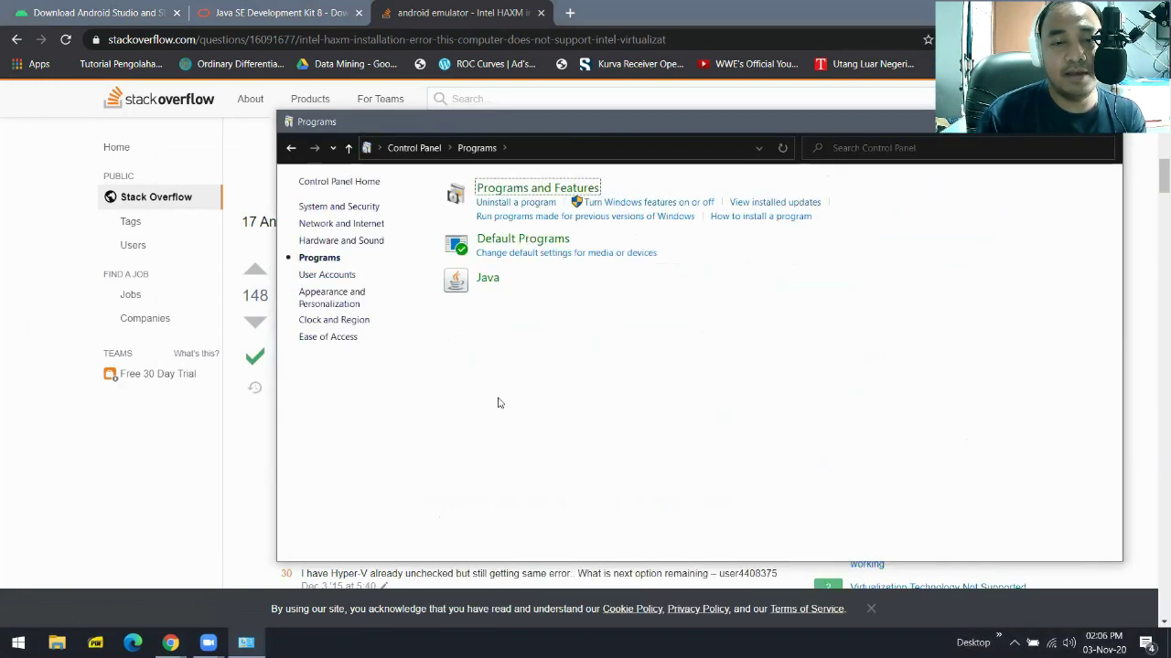
click(524, 200)
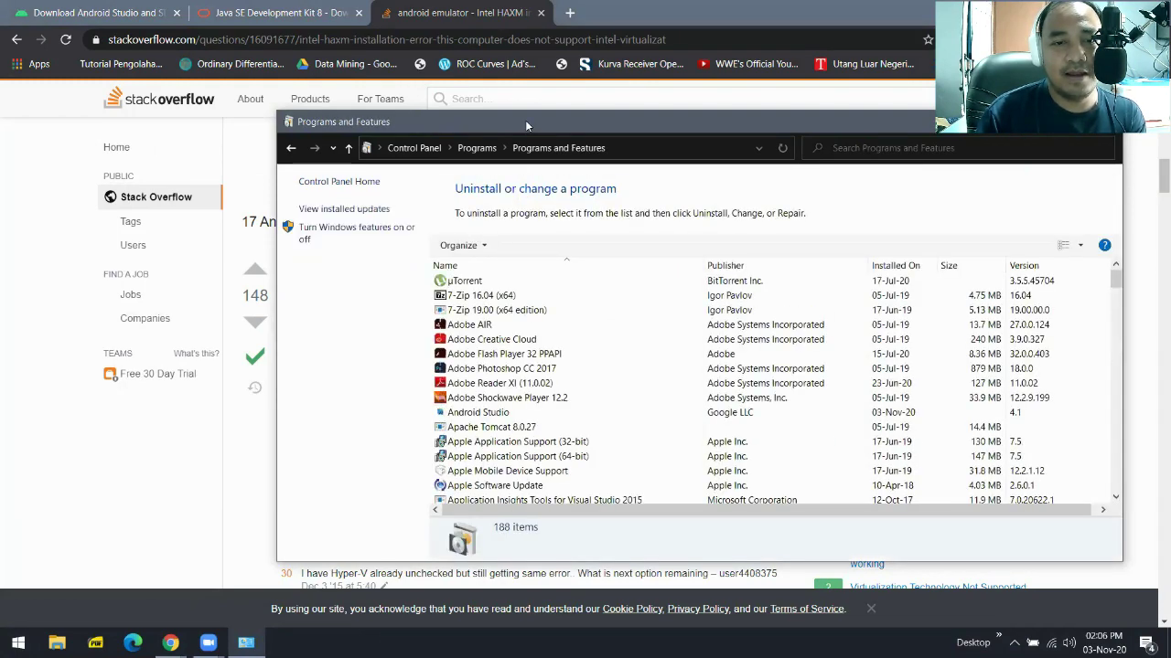
Maximize the Programs and Features window and open the dialog for turning Windows features on or off
drag(525, 120, 844, 237)
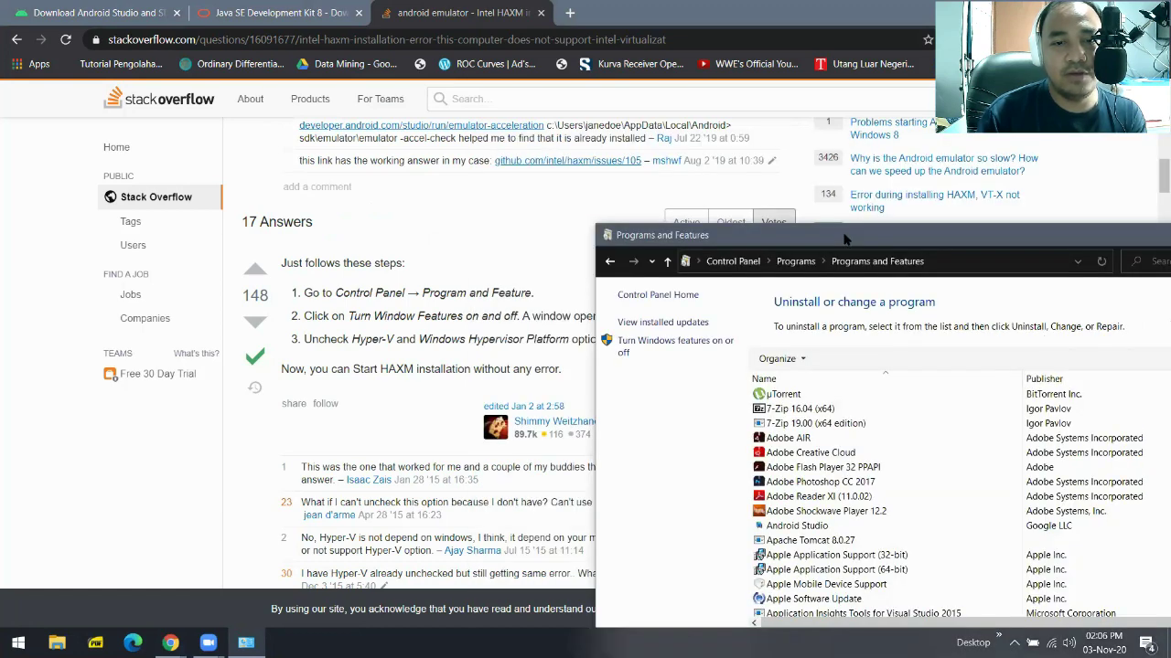
drag(843, 238, 845, 218)
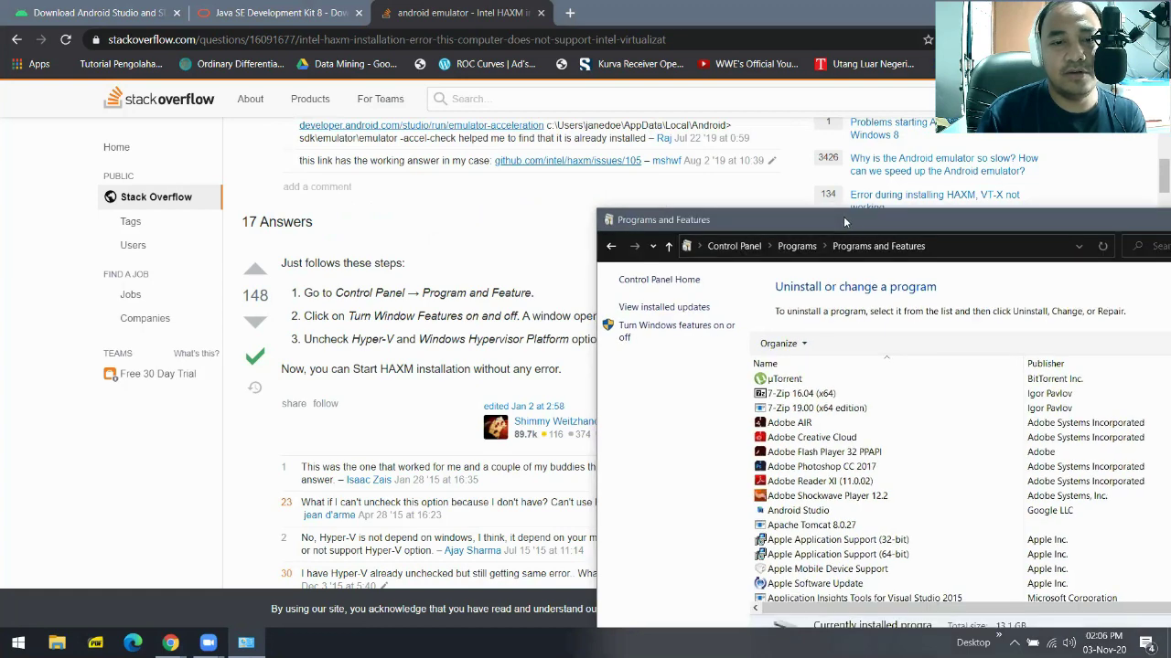
double_click(843, 216)
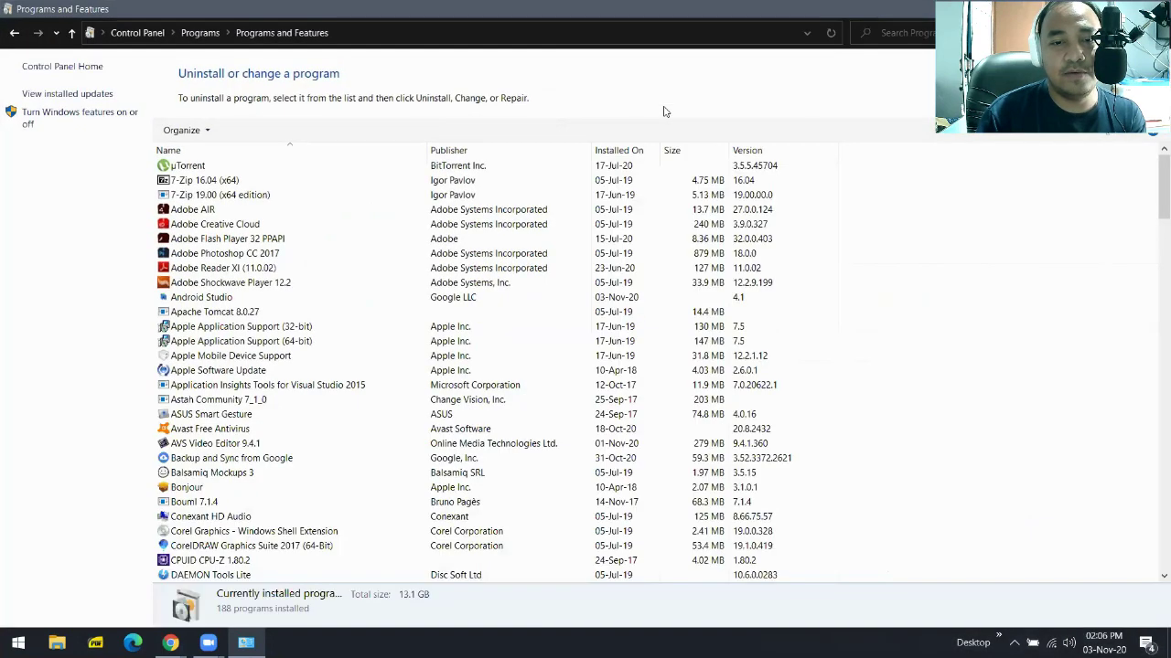
click(106, 121)
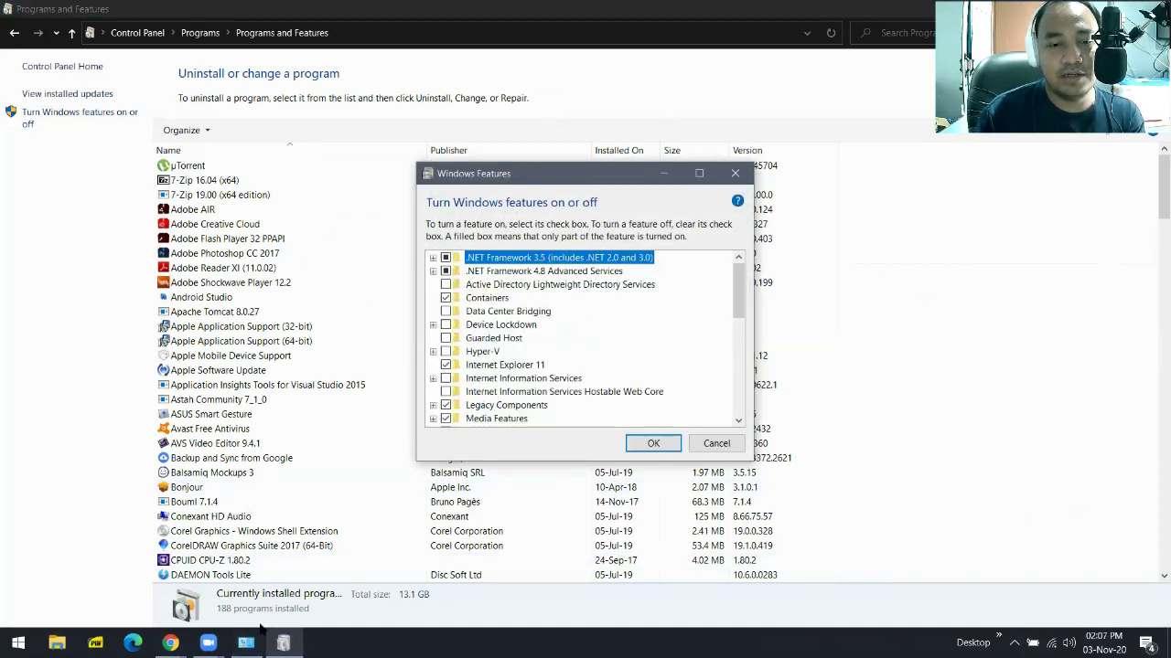
Consult the Stack Overflow answer, check that Hyper-V and Windows Hypervisor Platform are turned off in Windows Features, and accept the dialog
click(170, 643)
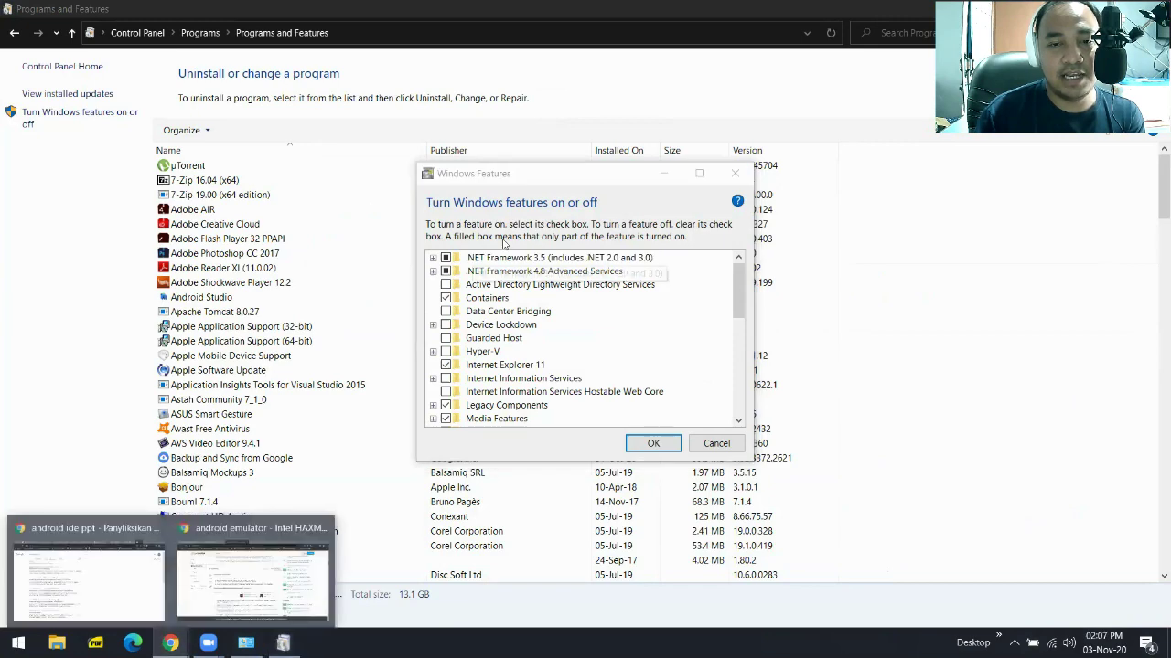
click(224, 571)
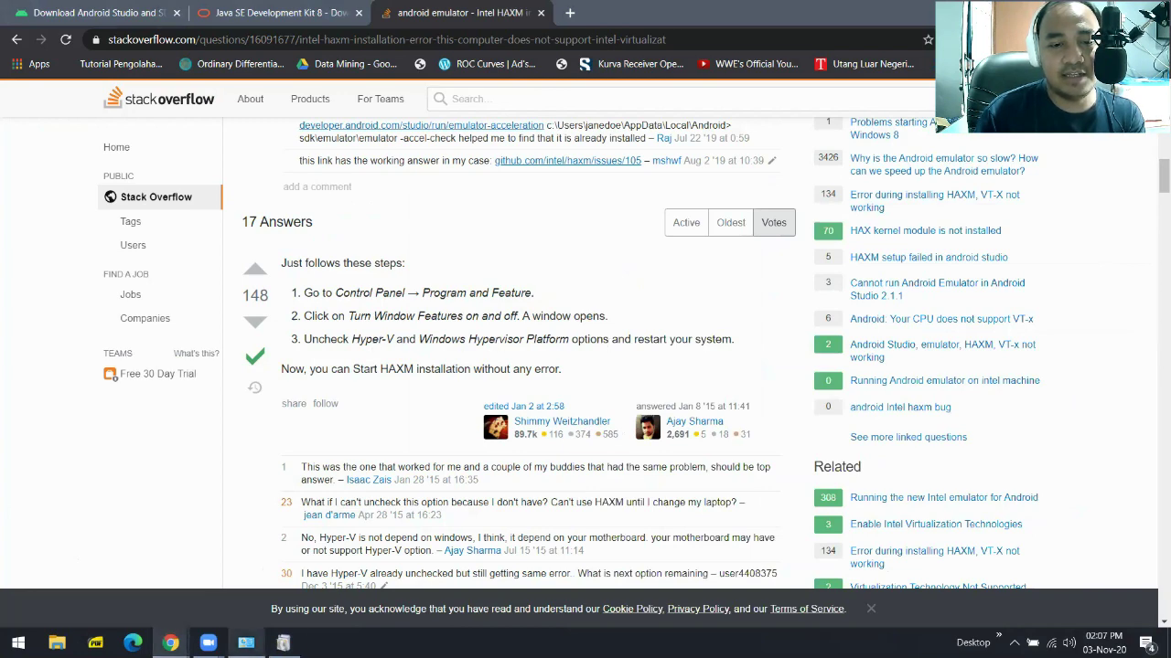
click(284, 643)
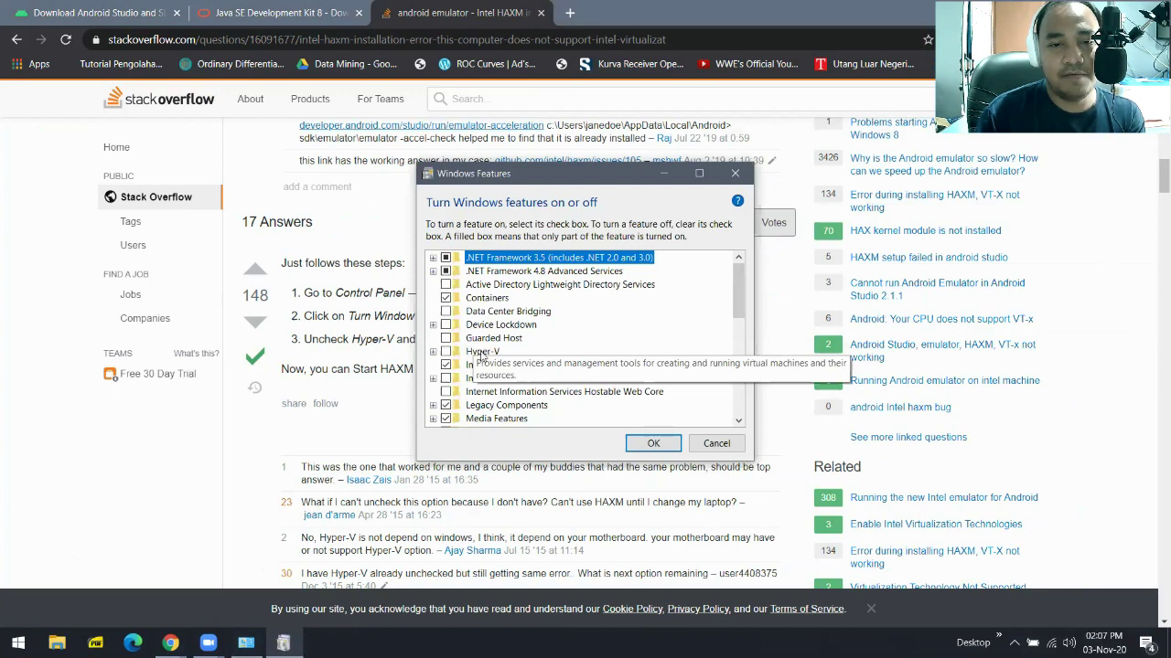
drag(736, 300, 736, 368)
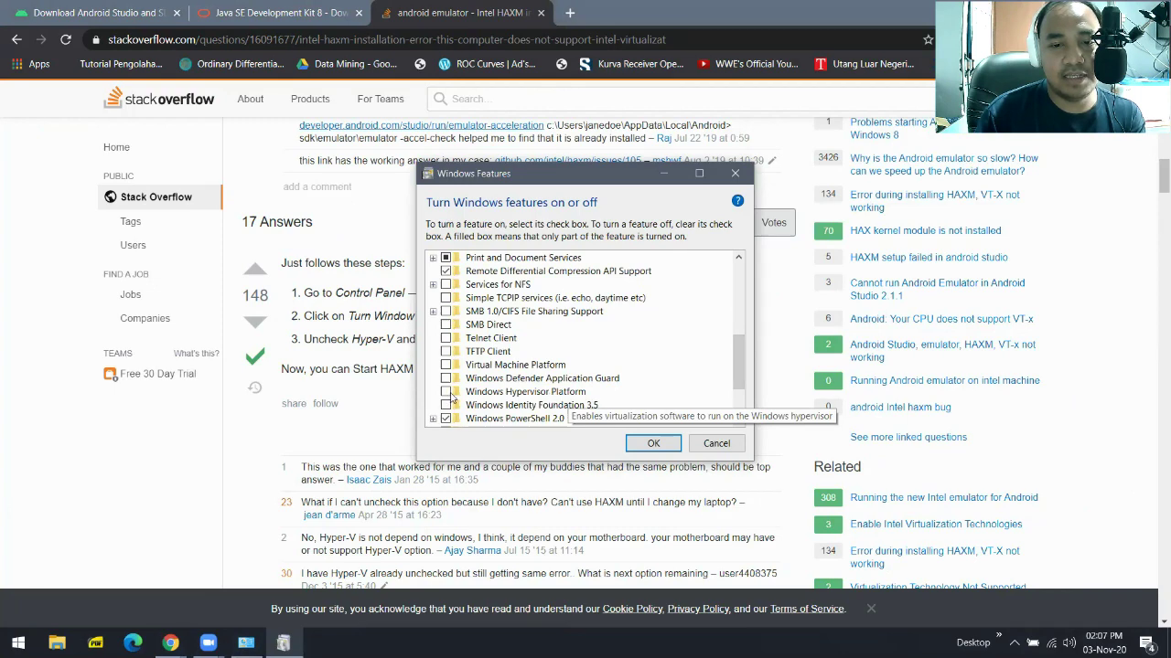
click(675, 442)
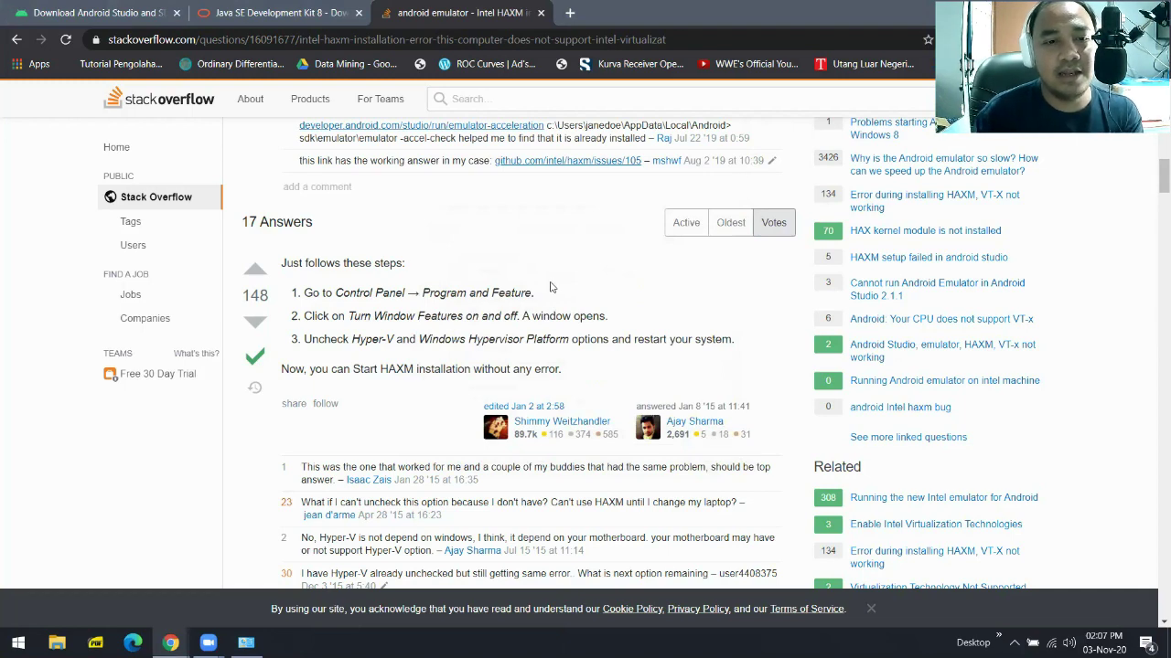
Open File Explorer, go to the Users folder on Windows (C:), and open the current user's profile folder
scroll(875, 133, up, 15)
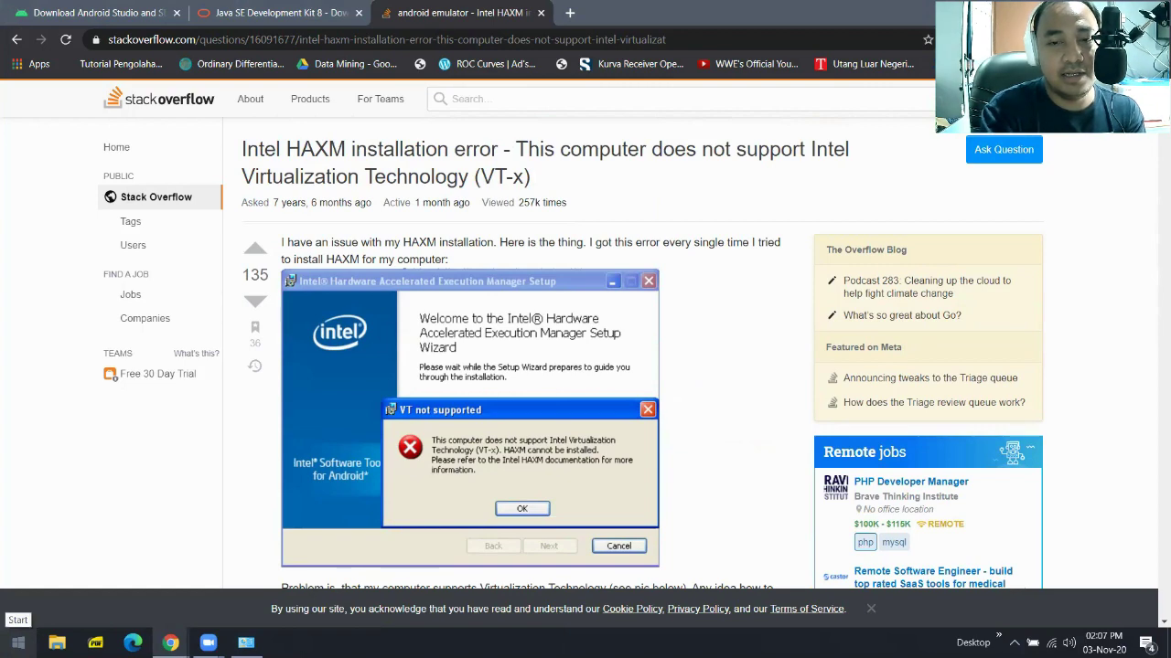
click(57, 643)
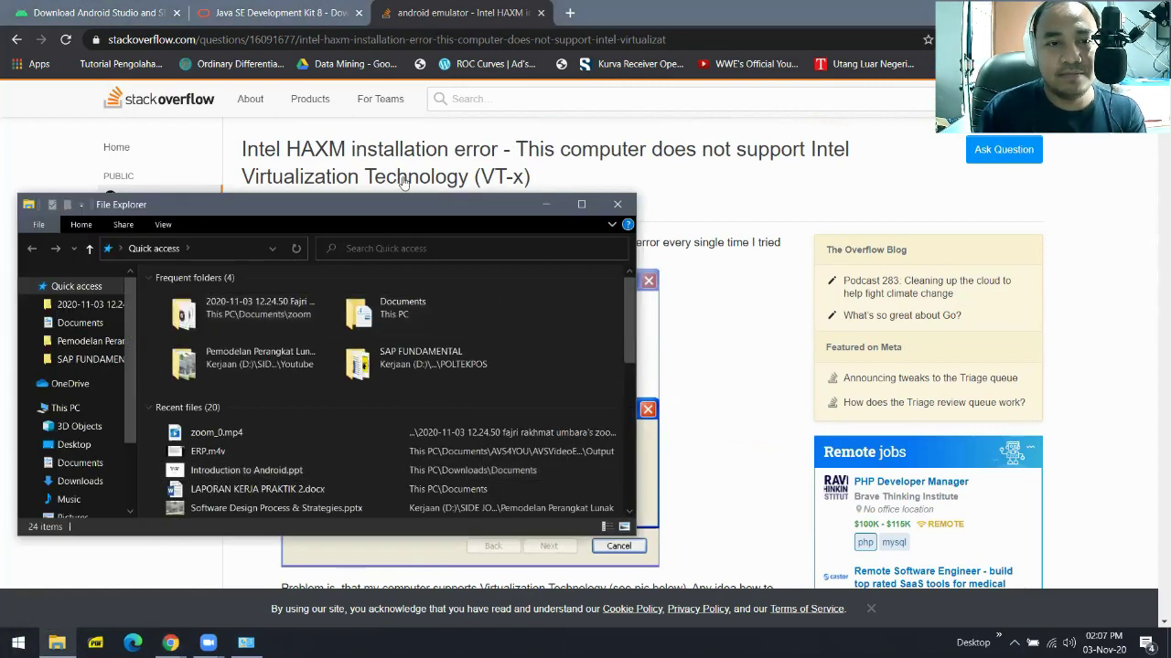
drag(378, 203, 557, 100)
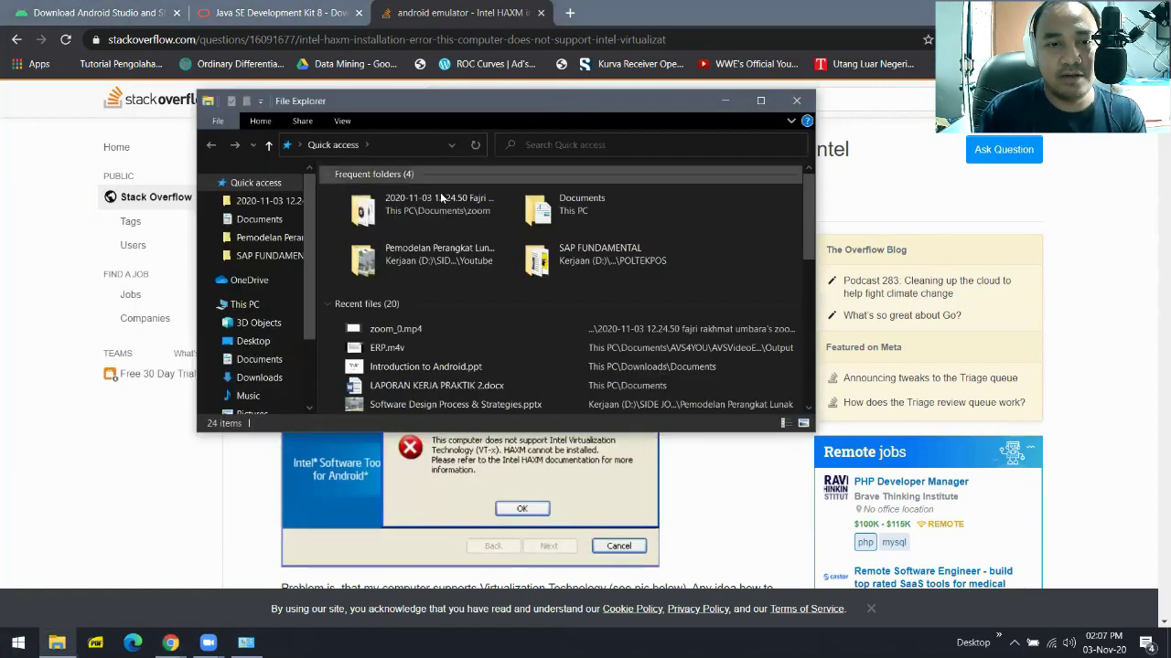
drag(315, 264, 305, 337)
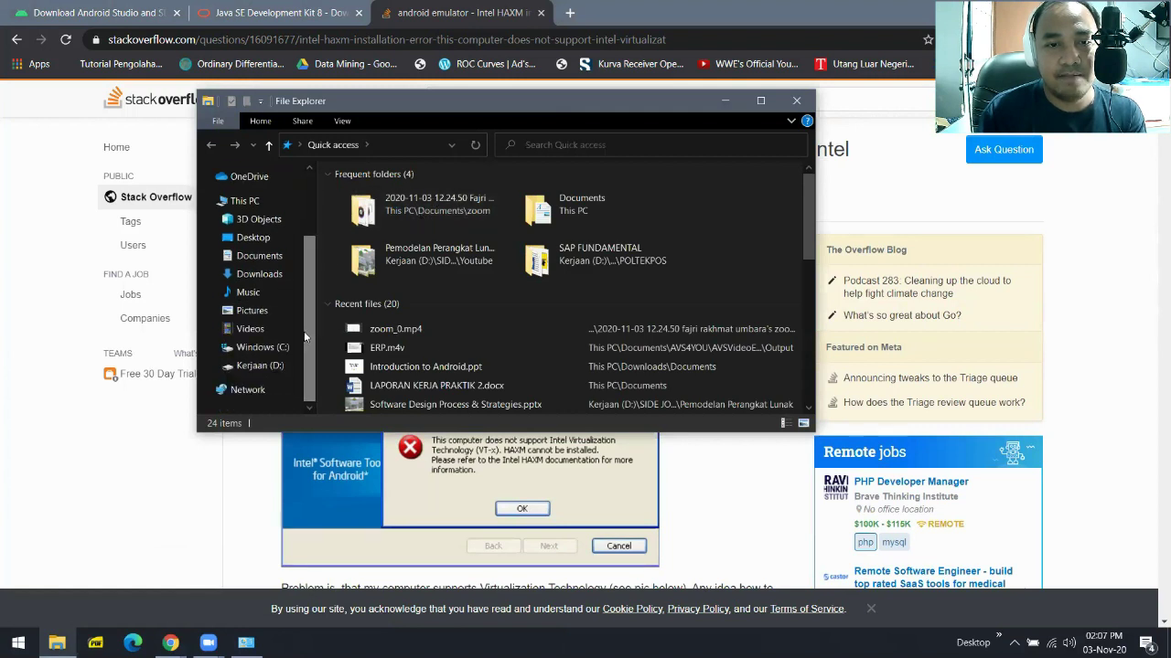
click(260, 348)
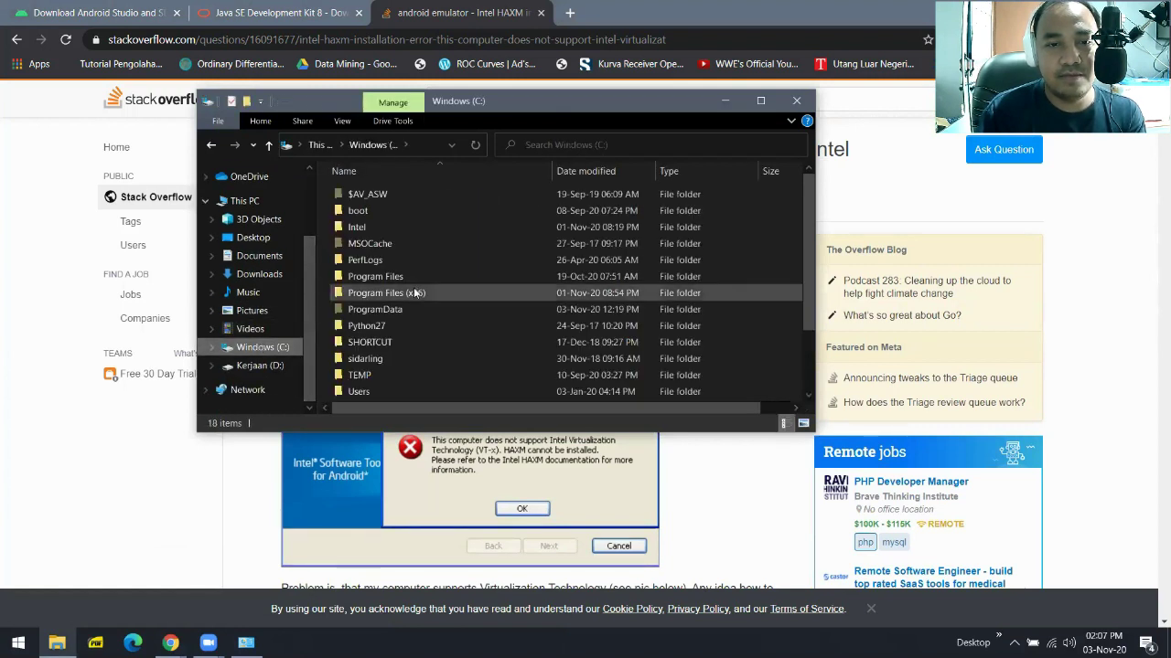
double_click(352, 390)
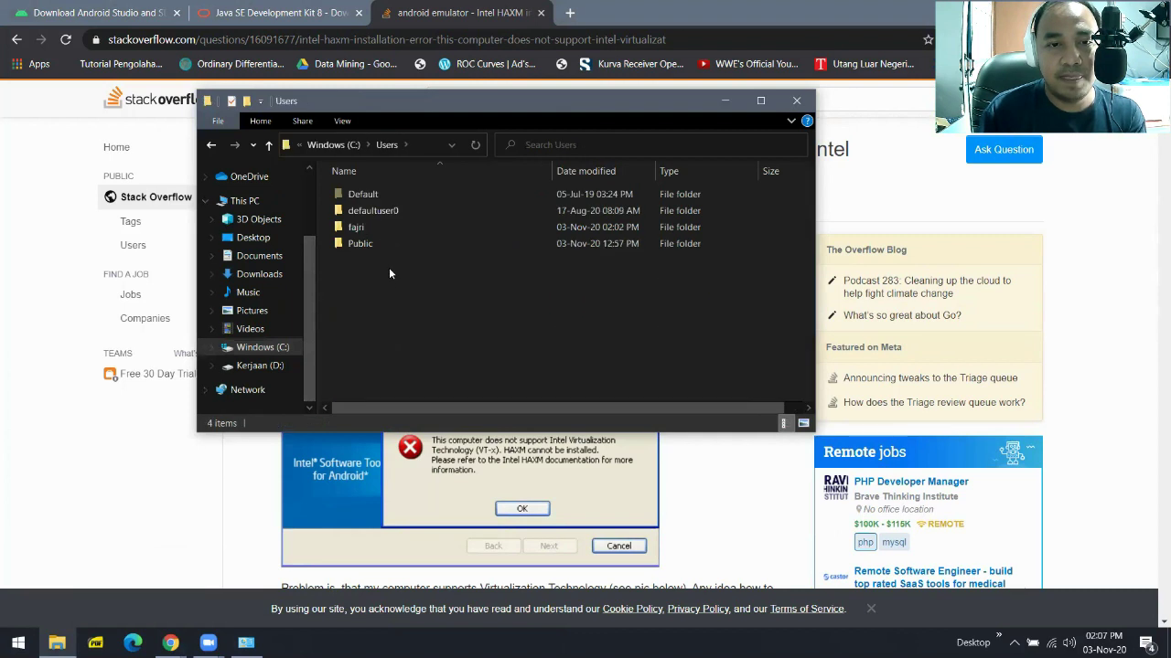
double_click(352, 227)
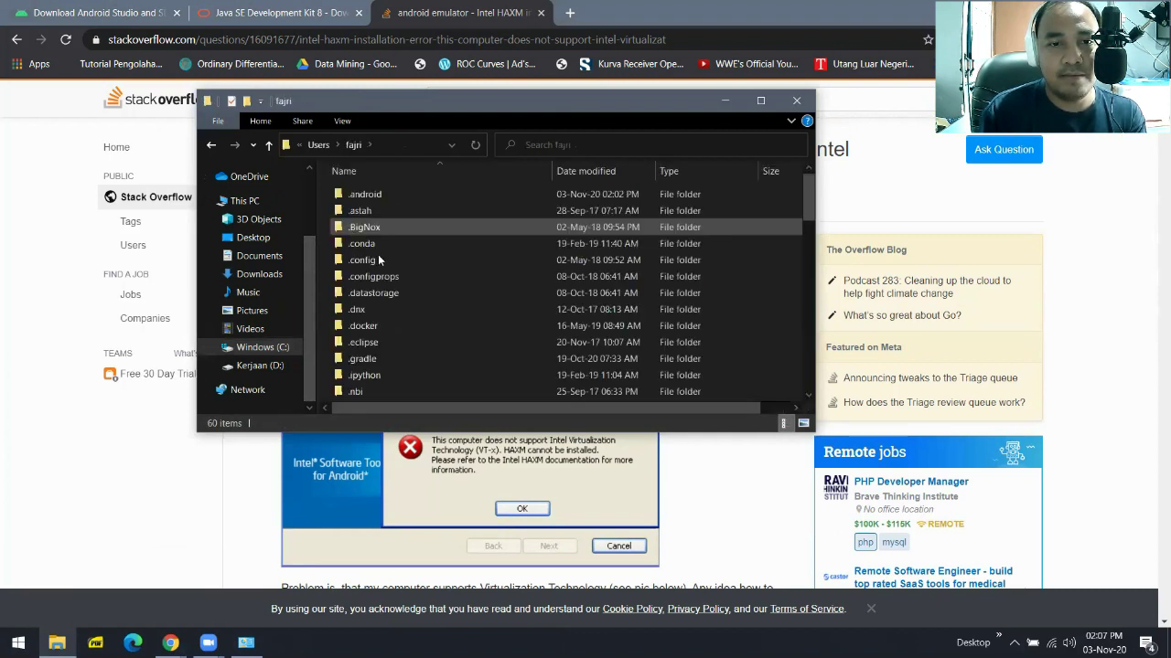
Find the AppData folder inside the user's profile folder and open it
scroll(379, 260, down, 2)
key(a)
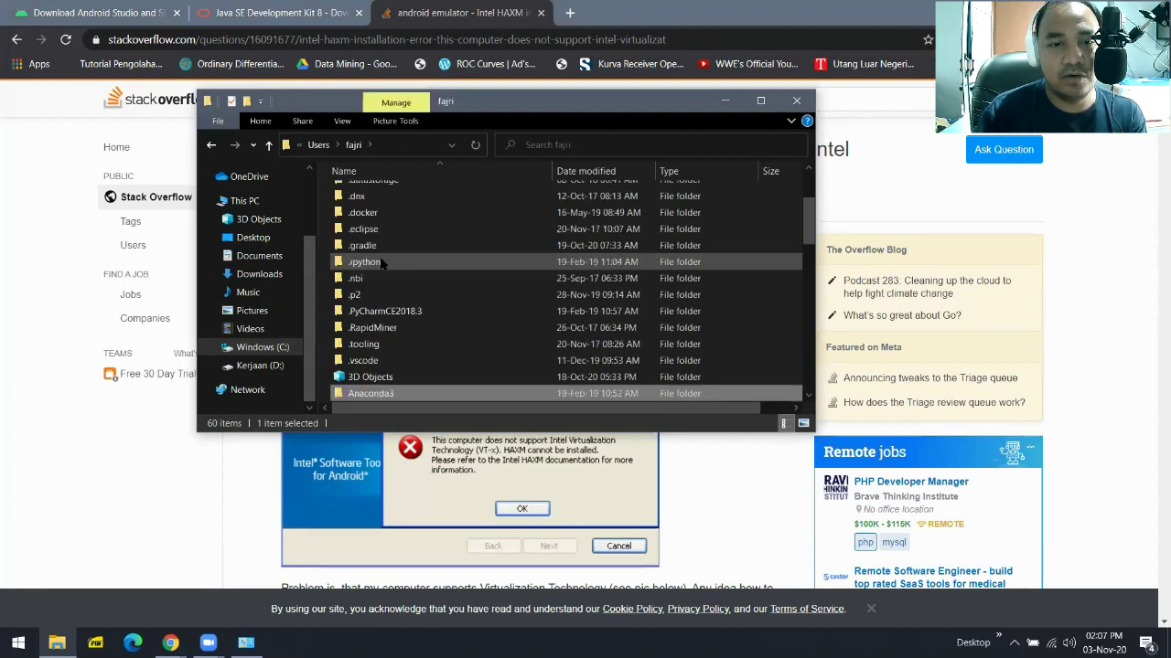
key(Down)
key(Down)
key(Down)
key(Down)
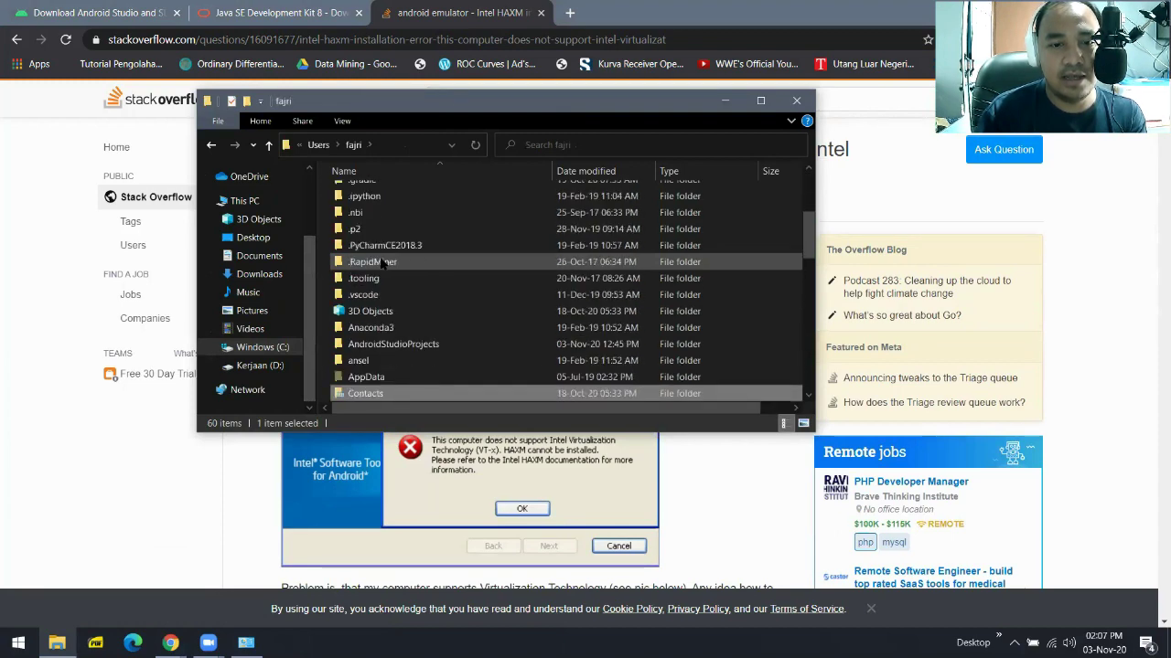
key(Up)
key(Return)
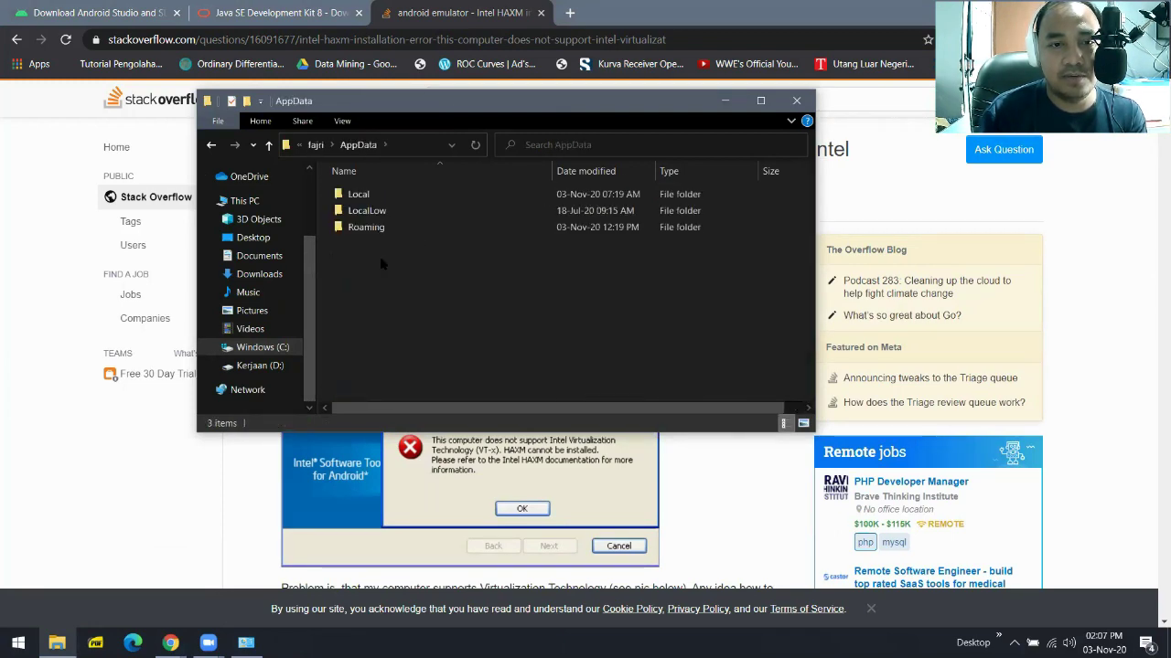
Return to the user's profile folder, locate AppData in the folder list again, and reopen it
click(315, 144)
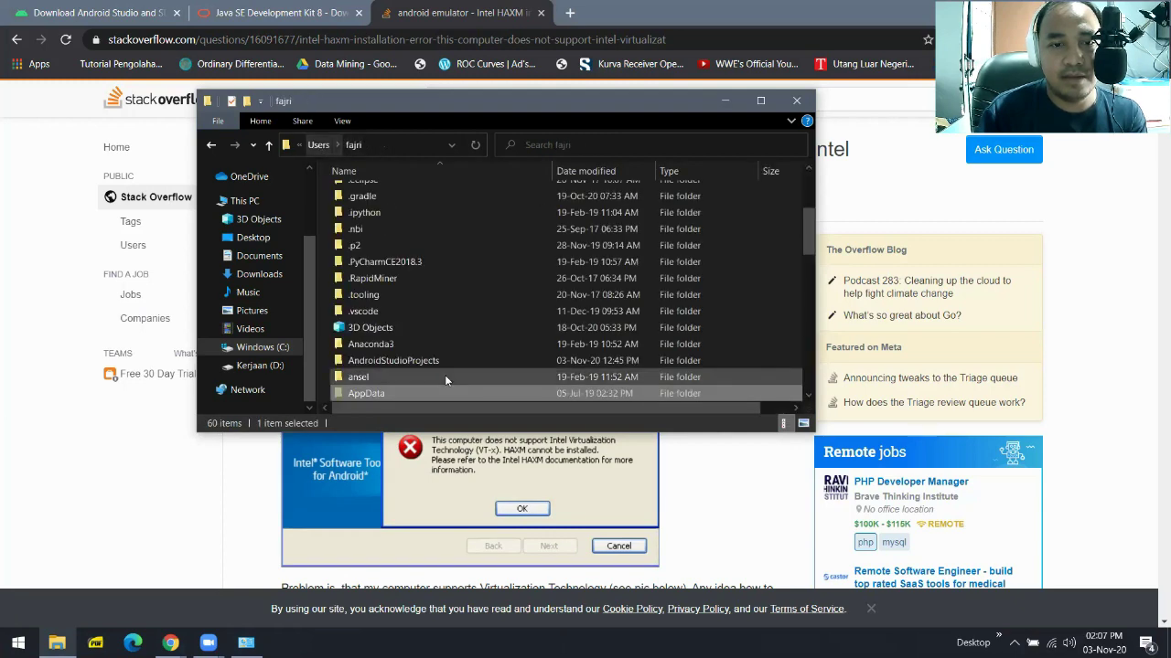
click(406, 363)
key(Down)
key(Down)
key(Down)
key(Down)
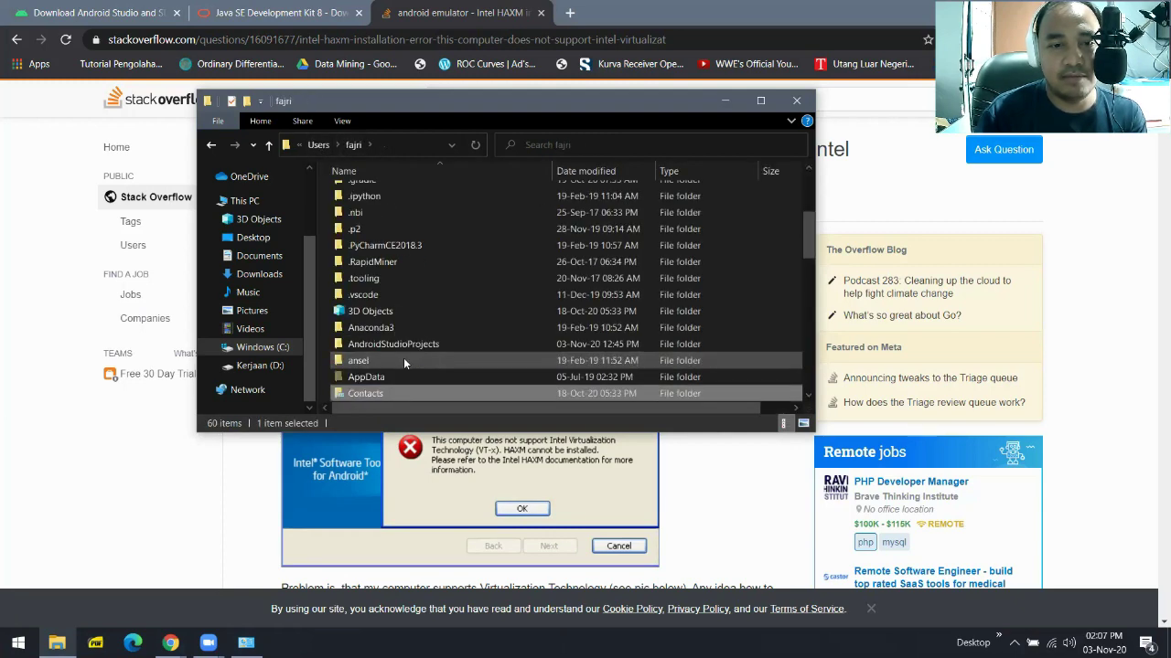
key(Up)
key(Up)
key(Up)
key(Up)
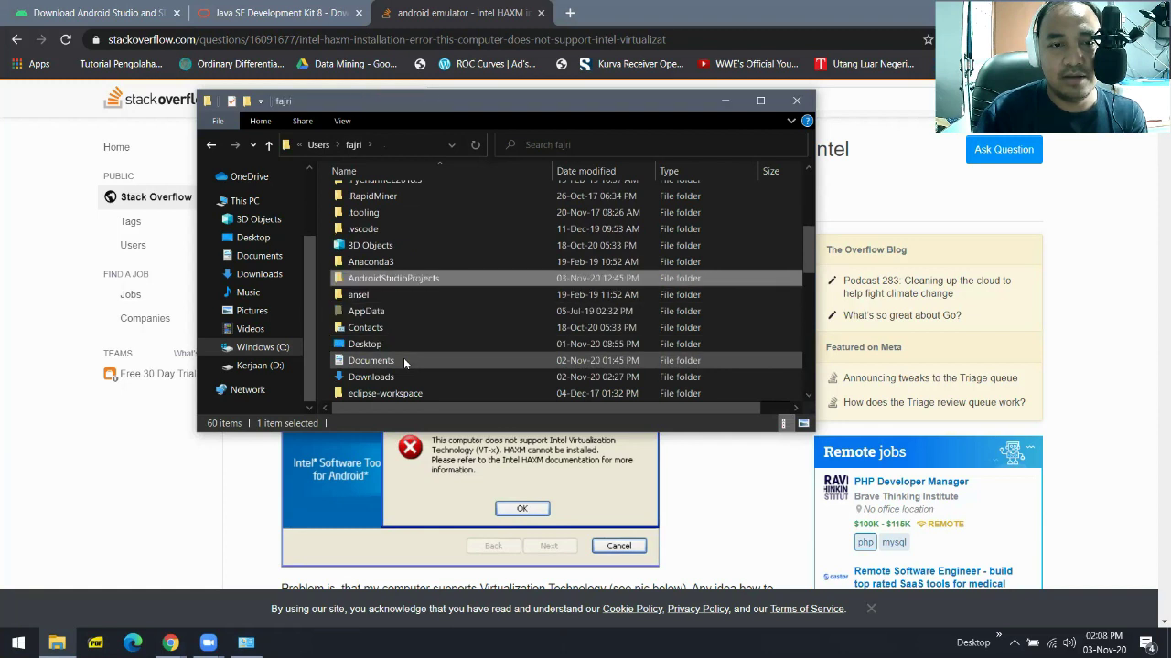
key(Down)
key(Down)
key(Return)
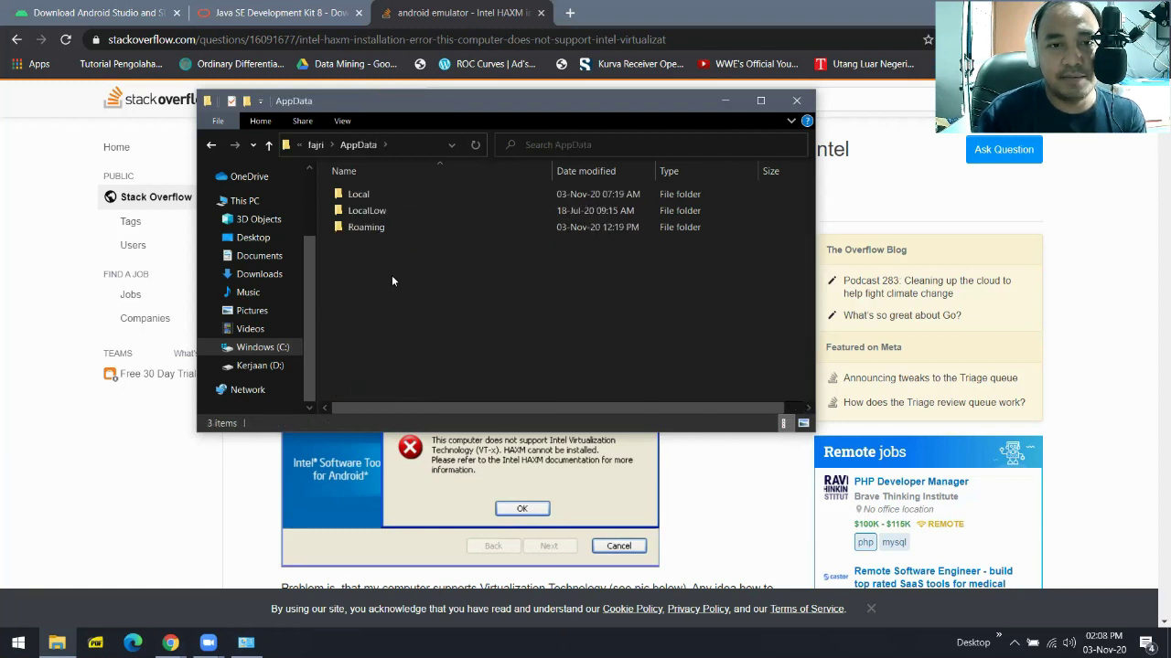
From AppData, go into Local, Android and the Sdk folder
click(368, 195)
double_click(367, 193)
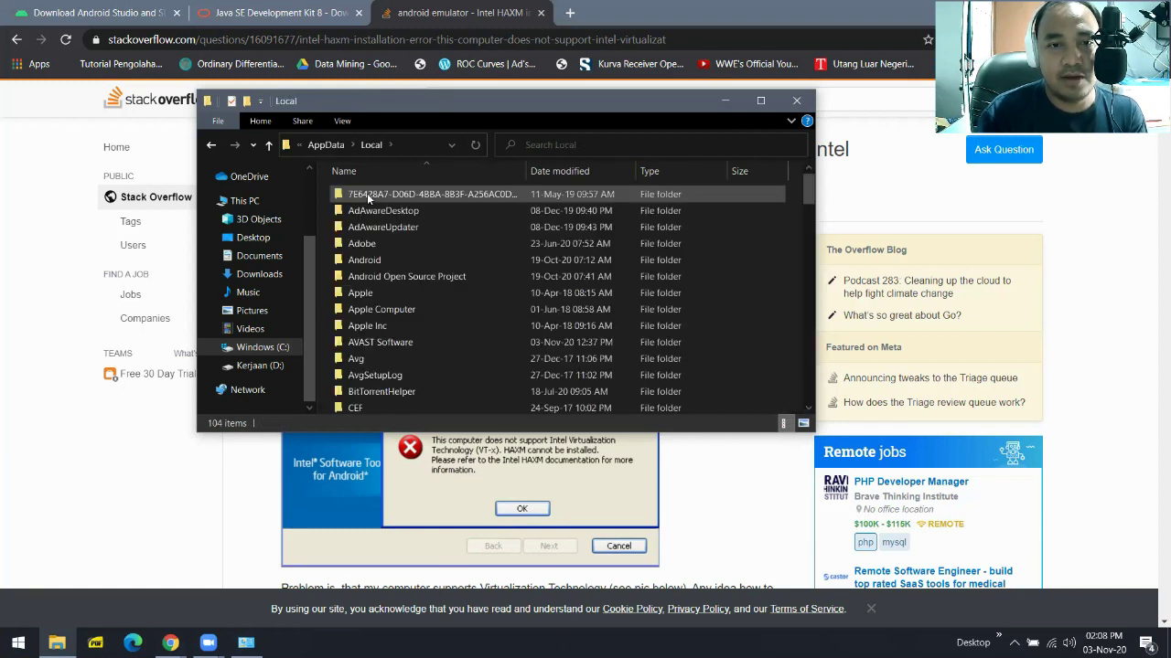
double_click(374, 258)
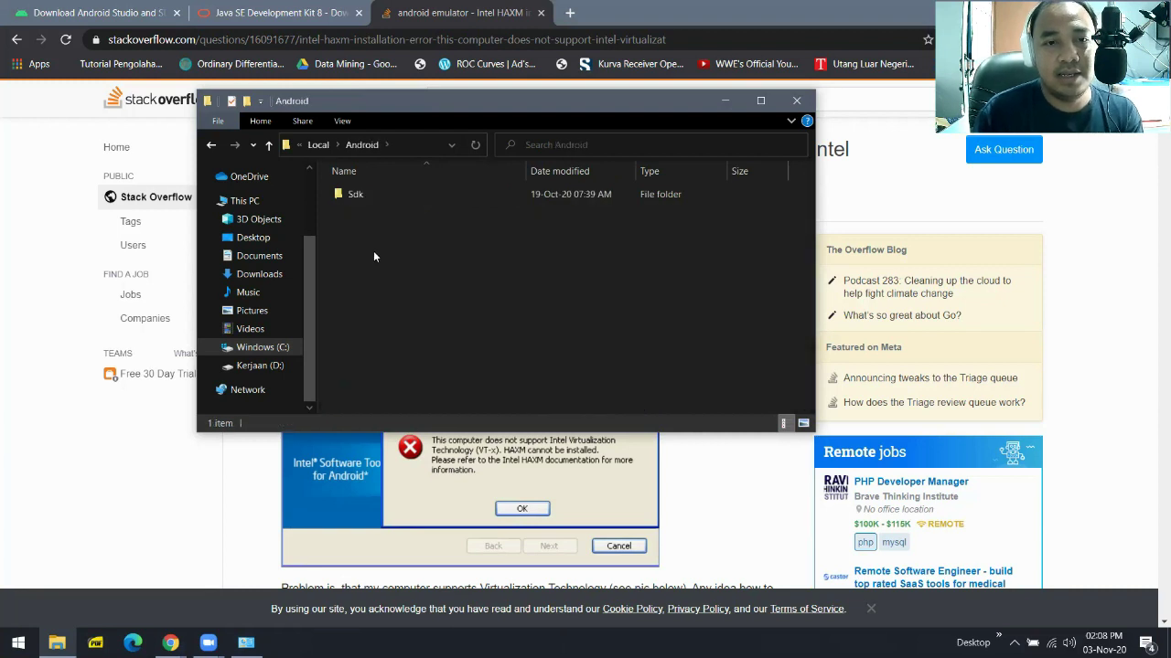
click(363, 196)
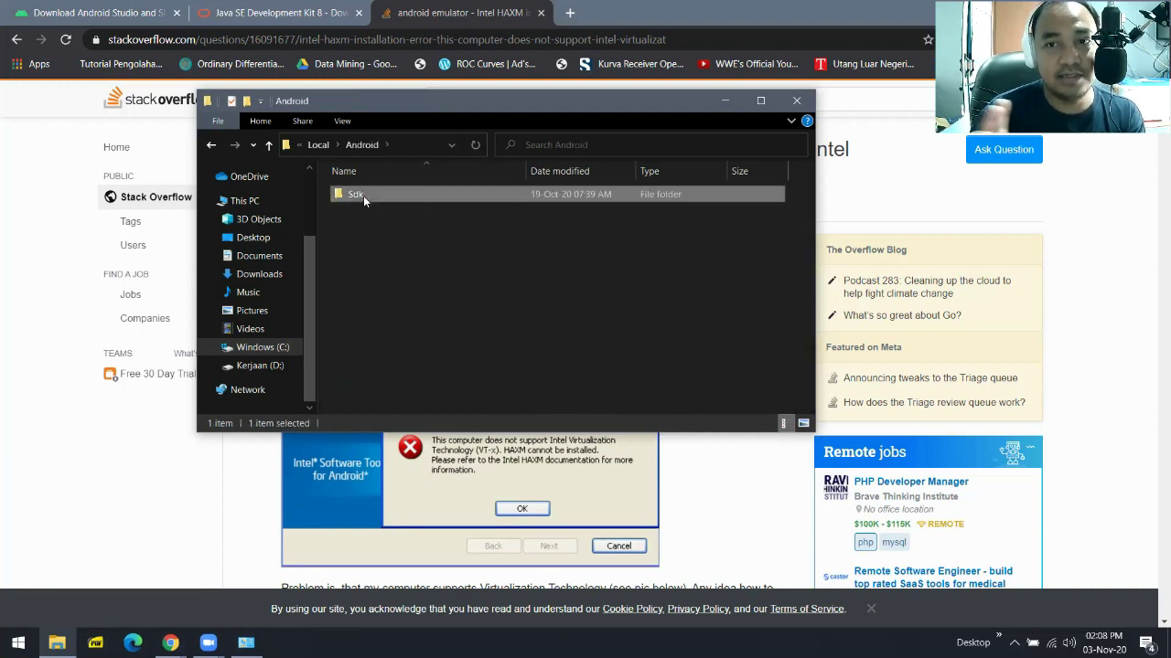
double_click(363, 196)
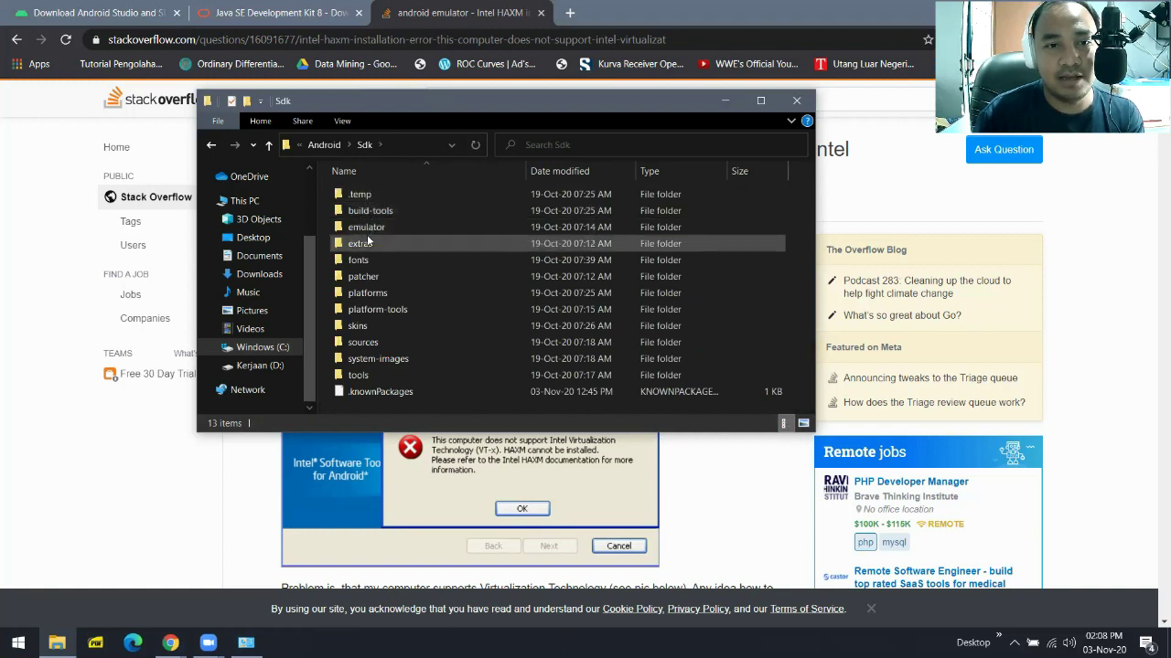
Go into extras, intel and Hardware_Accelerated_Execution_Manager, select intelhaxm-android.exe, and minimize the File Explorer window
double_click(366, 243)
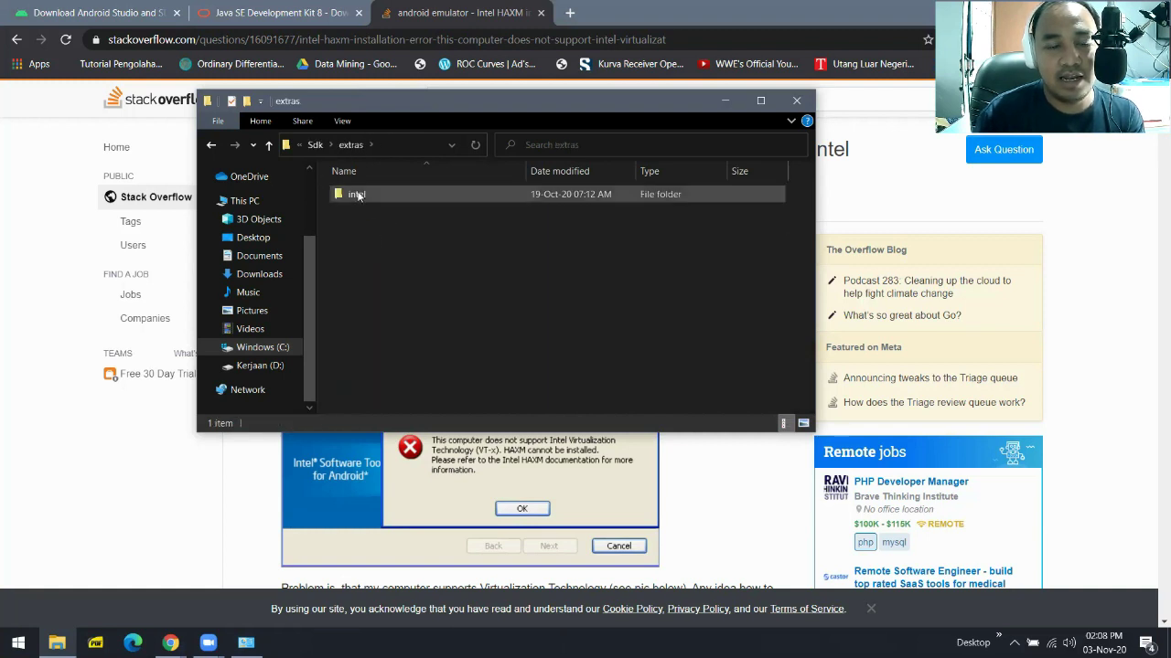
double_click(359, 195)
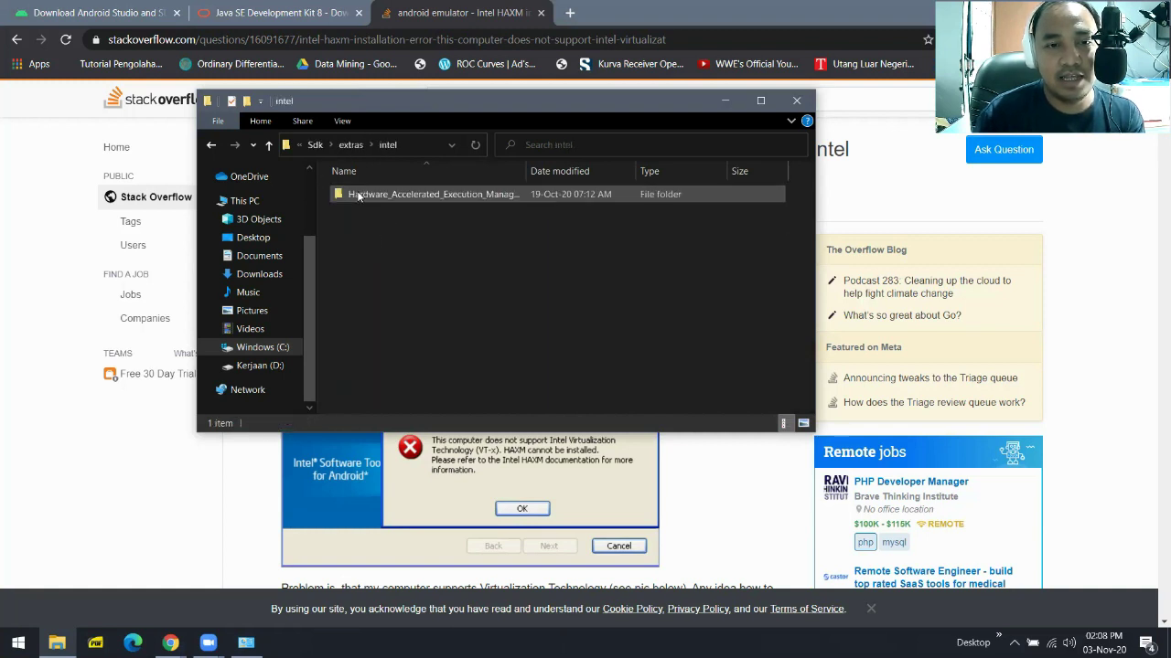
click(464, 198)
double_click(465, 196)
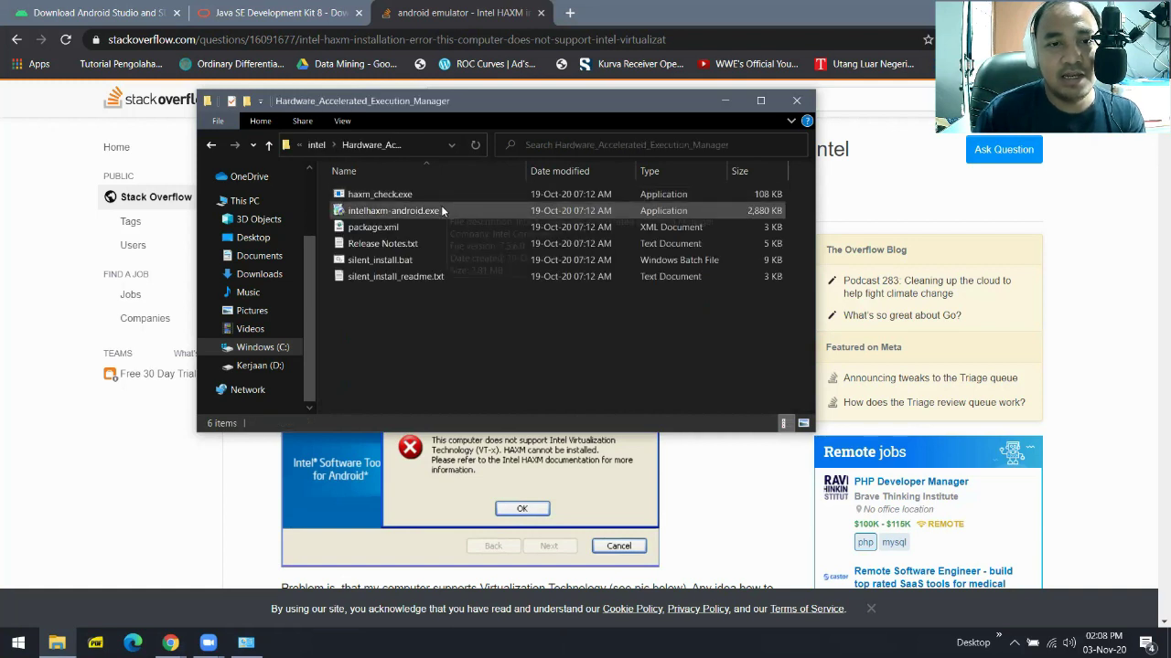
click(436, 211)
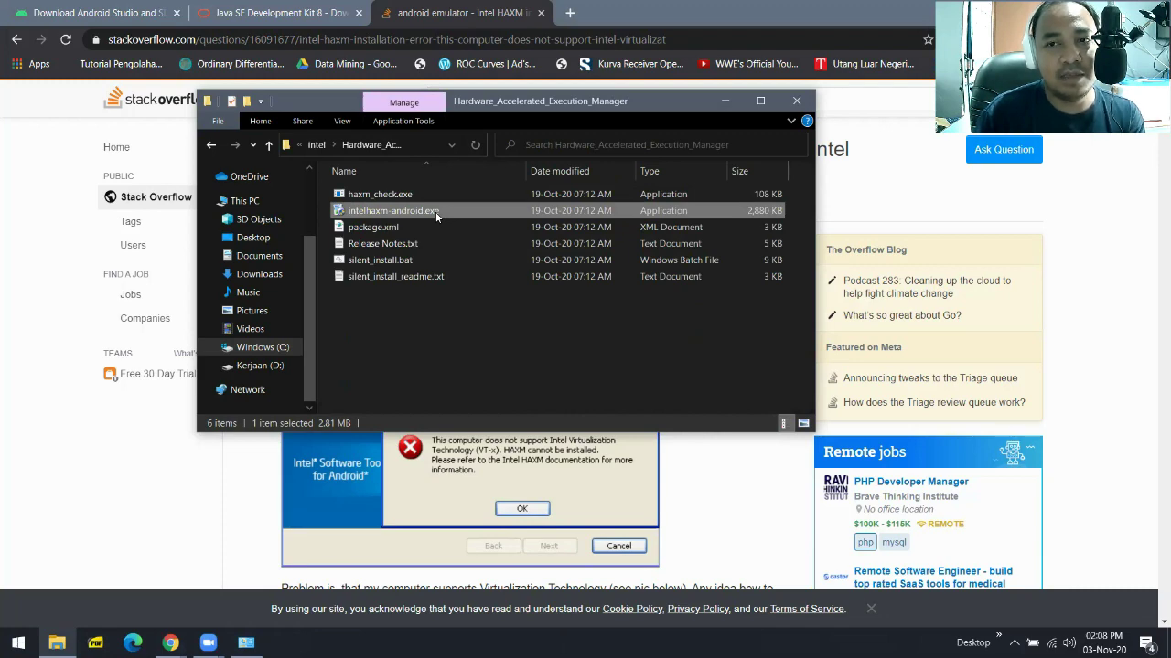
click(724, 101)
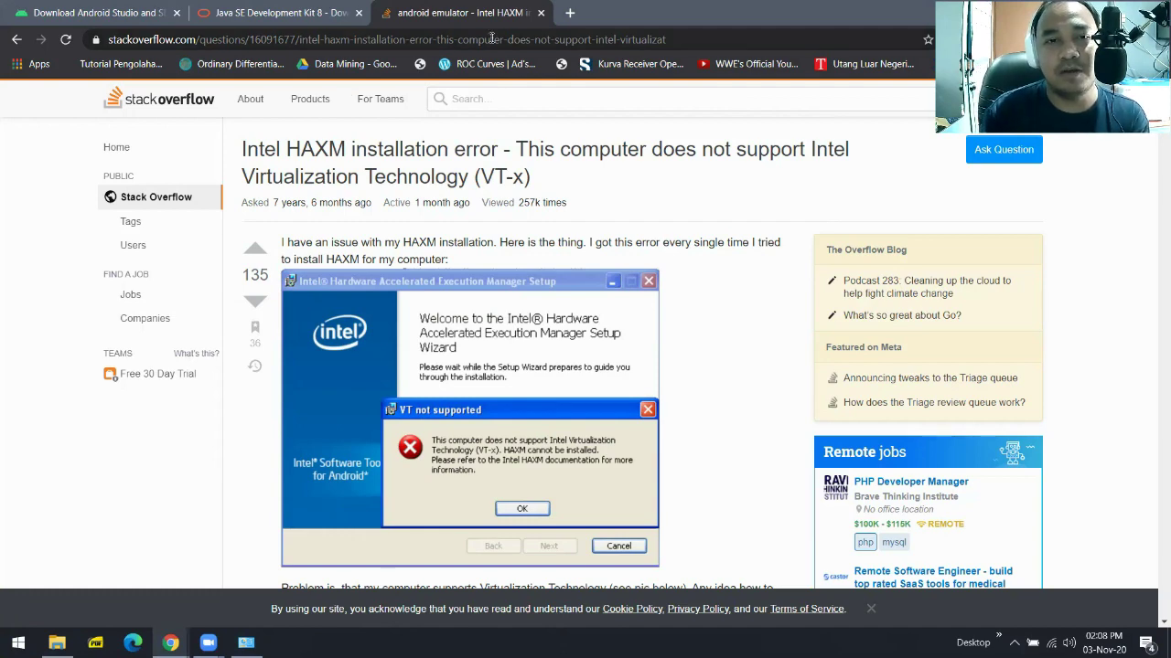
Show the Android Studio download page in Chrome and launch the installed Android Studio
click(142, 9)
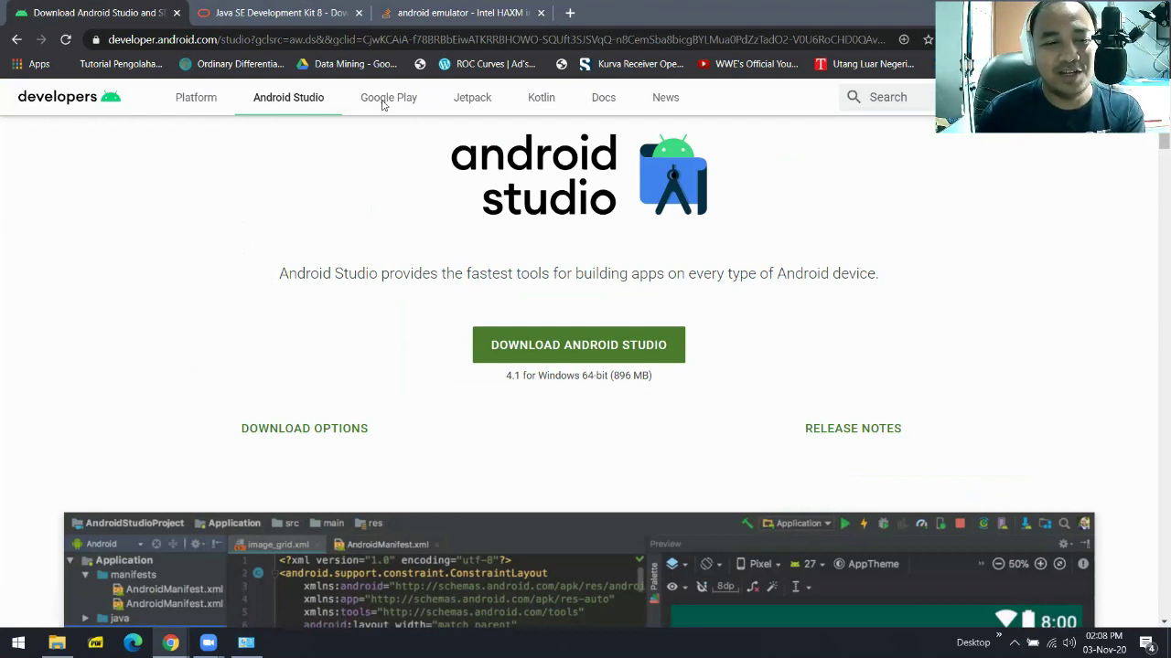
click(18, 643)
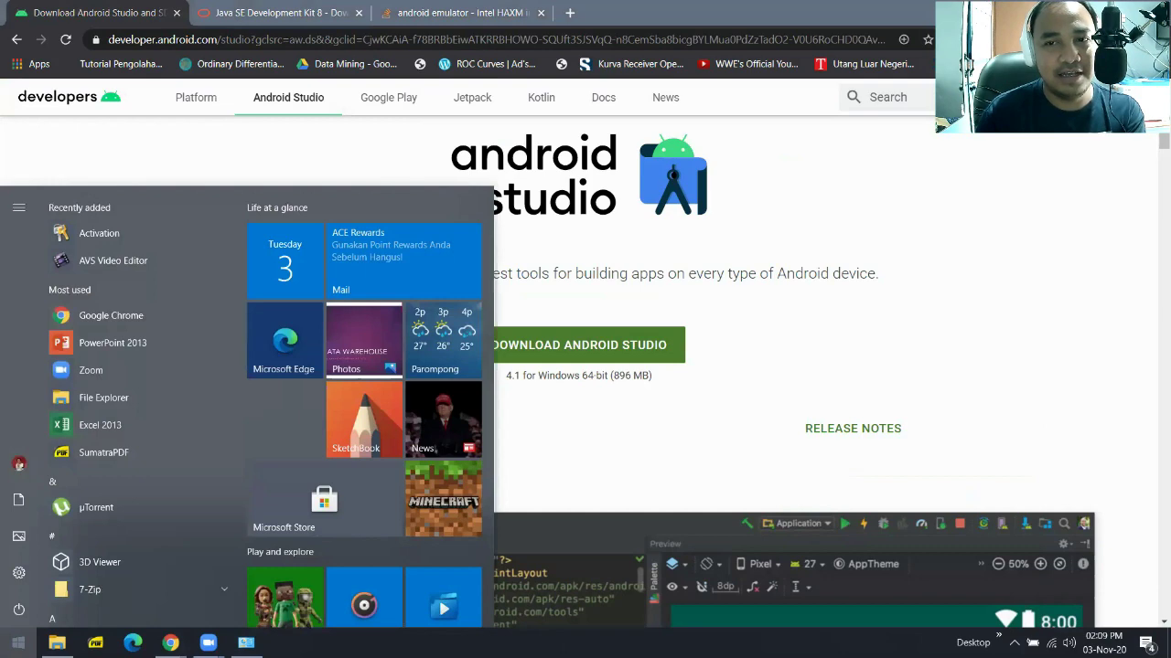
key(Escape)
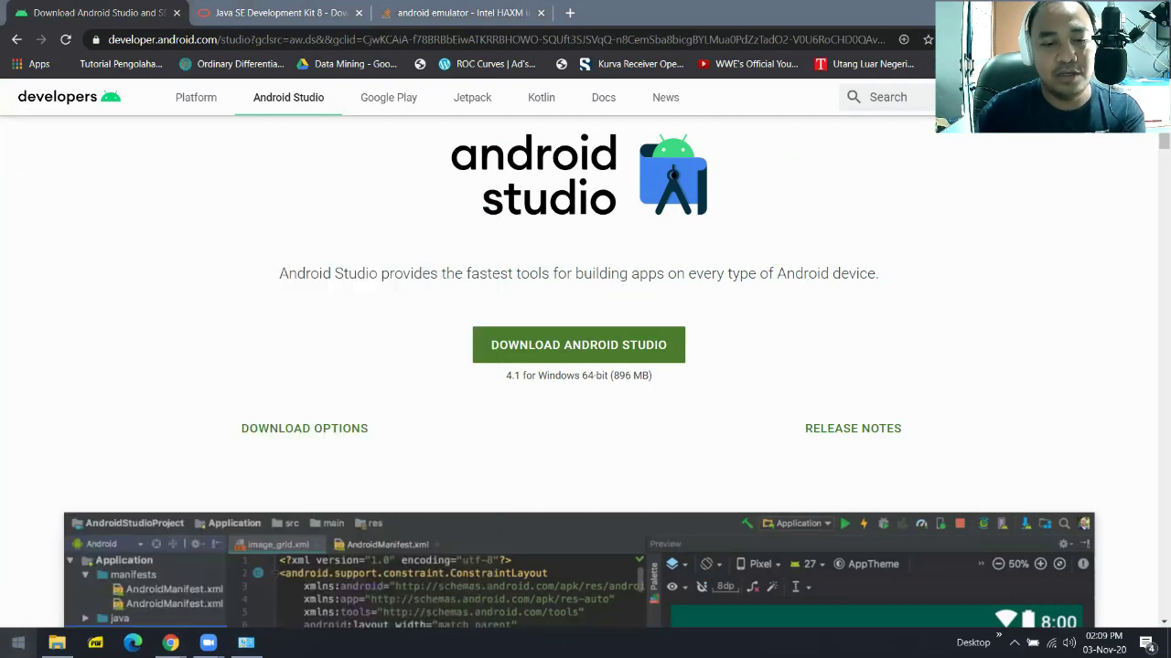
key(super)
text(andr)
key(Escape)
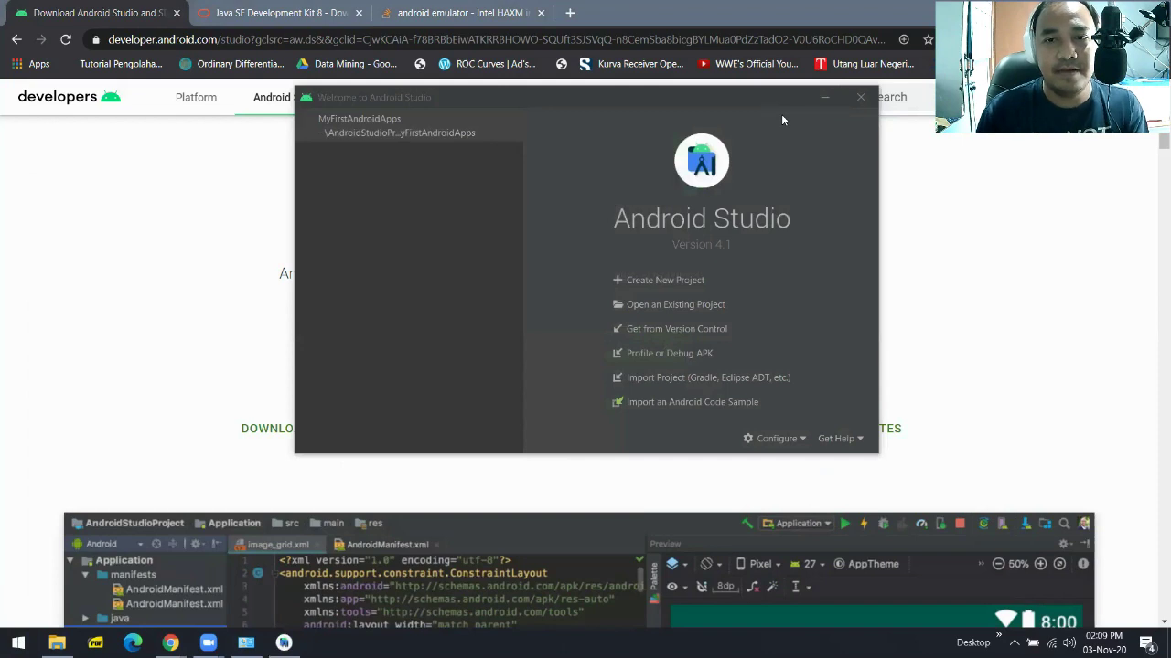
Start a new project, browse the Phone and Tablet templates, and choose Empty Activity as the template
click(671, 282)
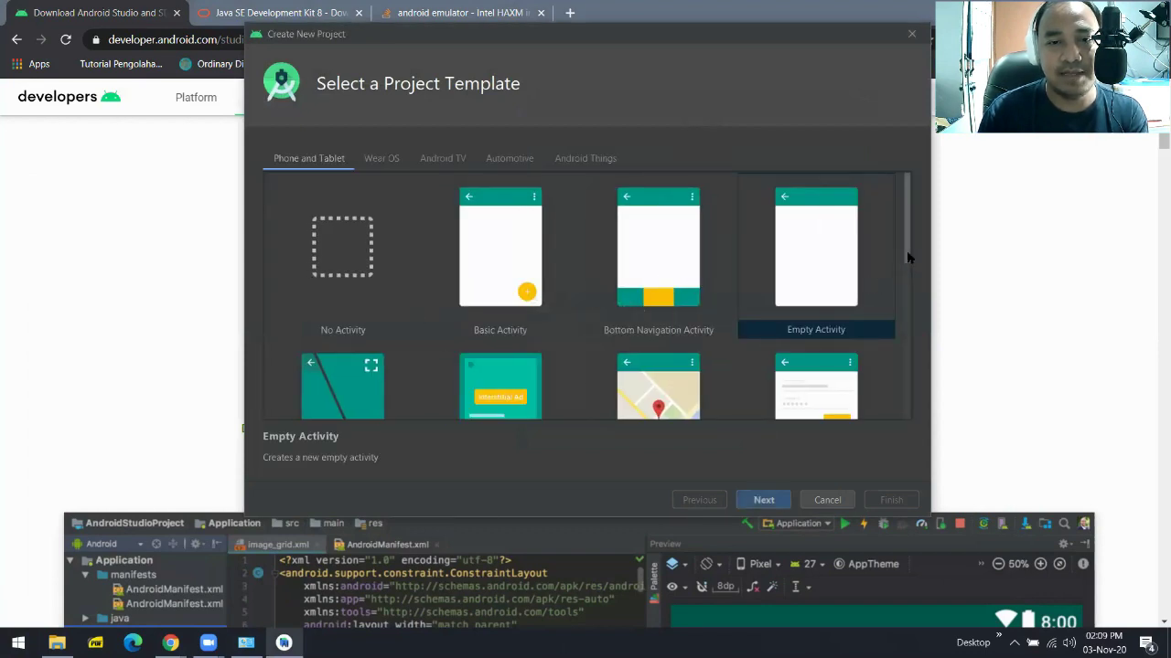
scroll(897, 364, down, 2)
scroll(898, 364, down, 5)
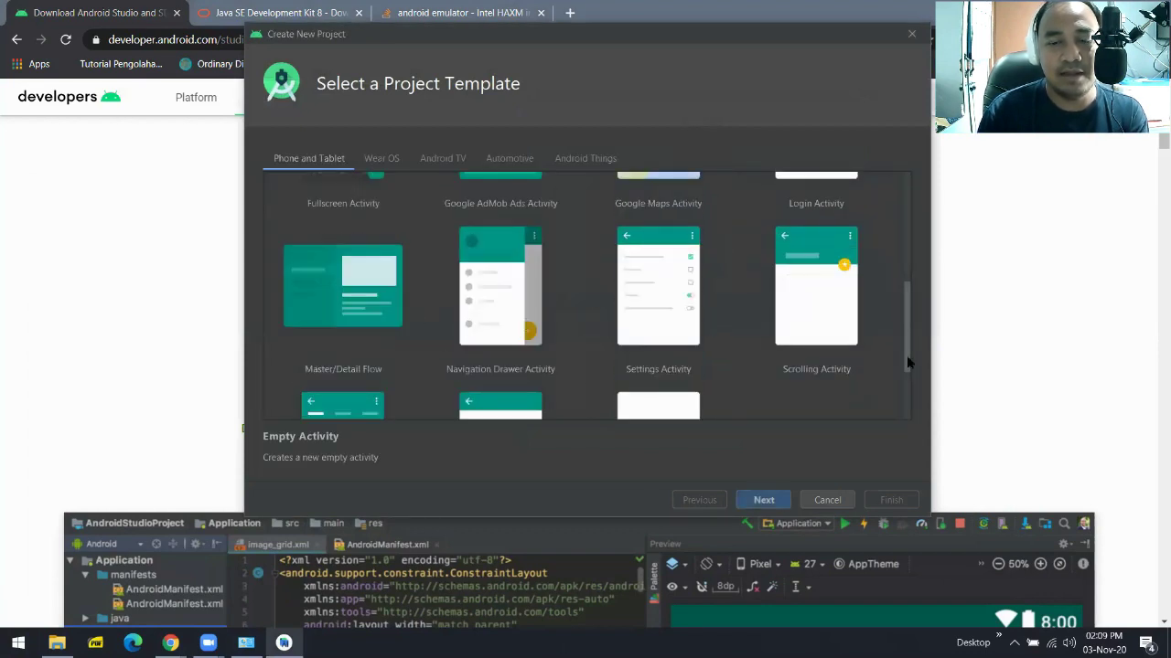
drag(906, 363, 910, 252)
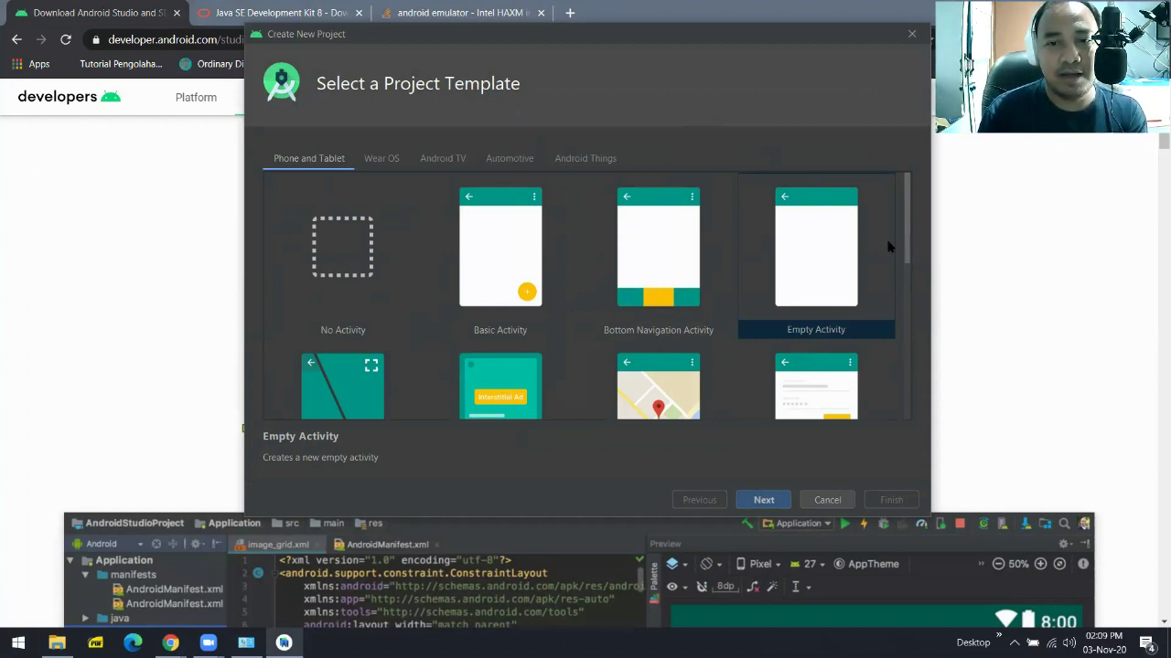
click(821, 244)
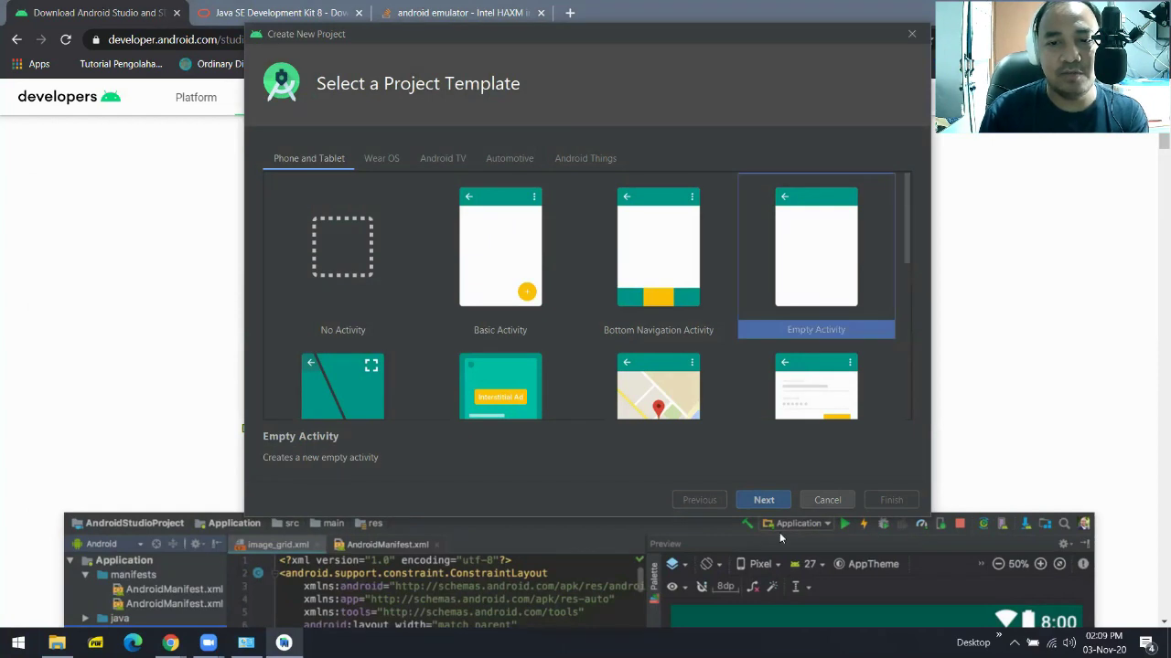
click(768, 500)
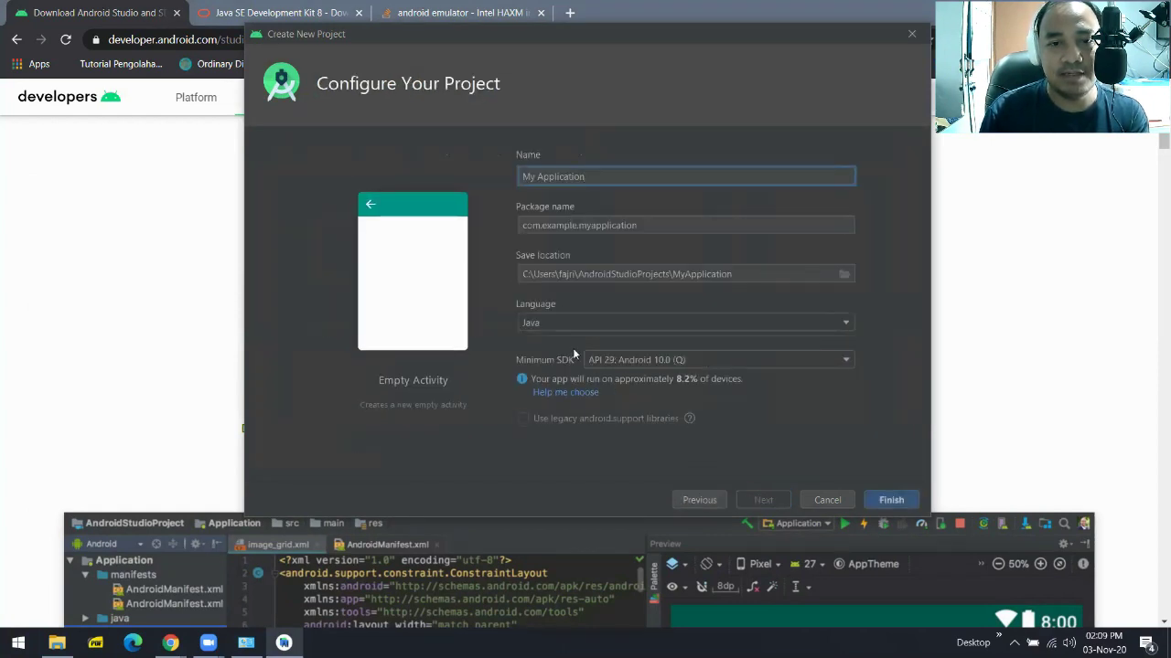
Create the My Application project with Java as the language and API 29: Android 10.0 (Q) as the minimum SDK
click(840, 323)
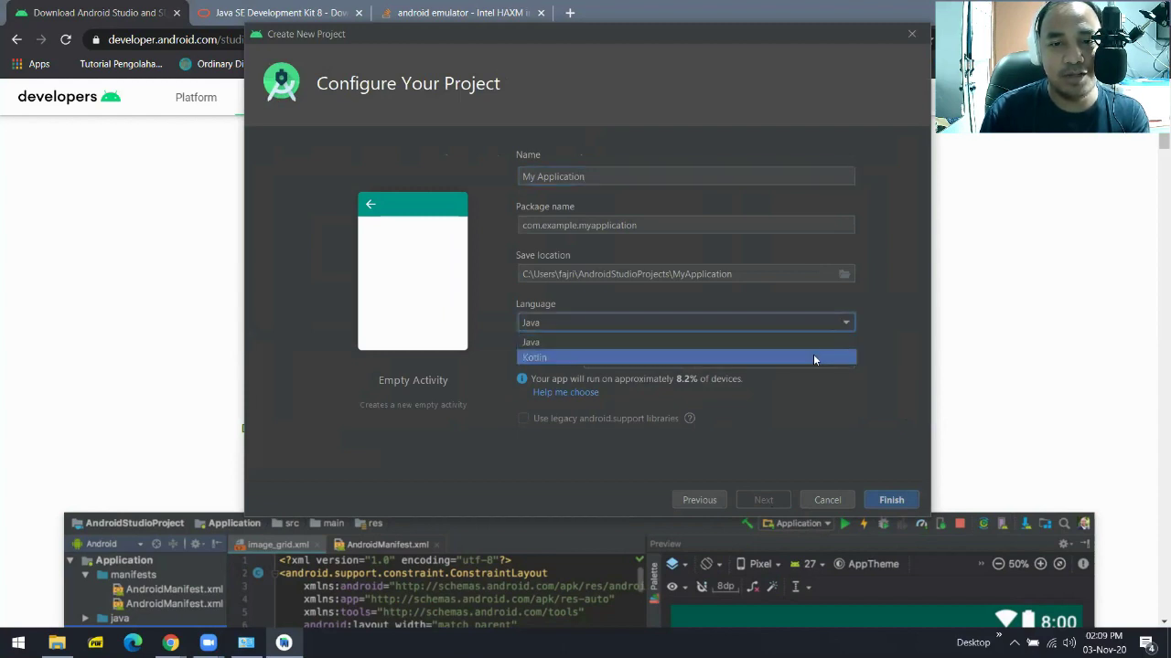
click(812, 338)
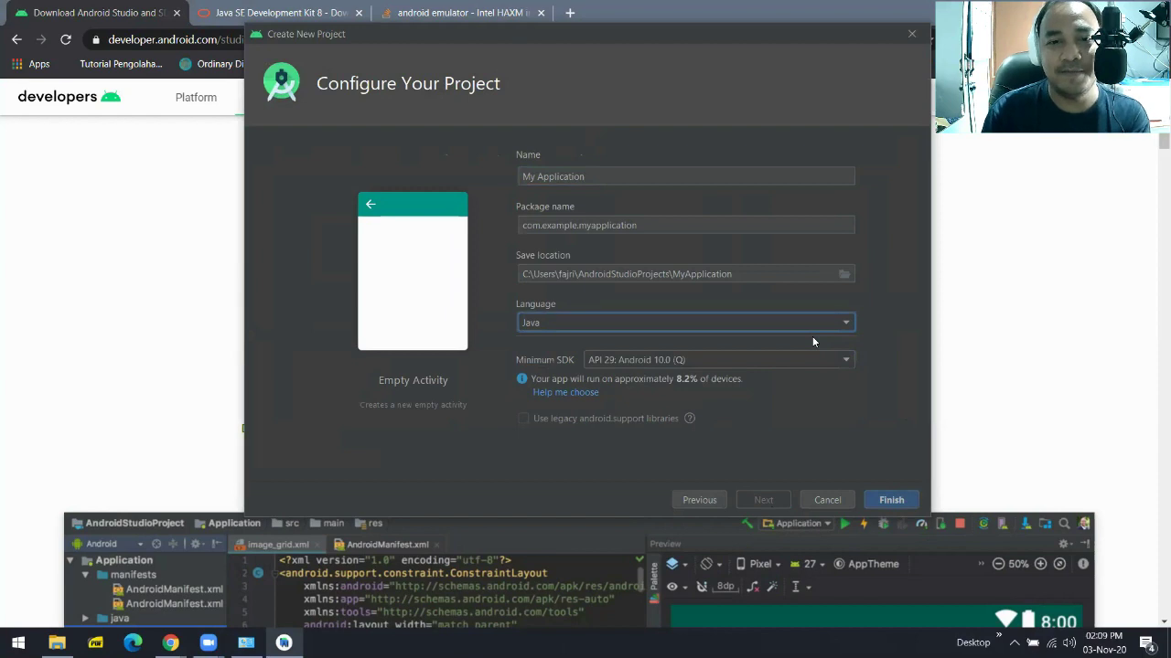
click(846, 359)
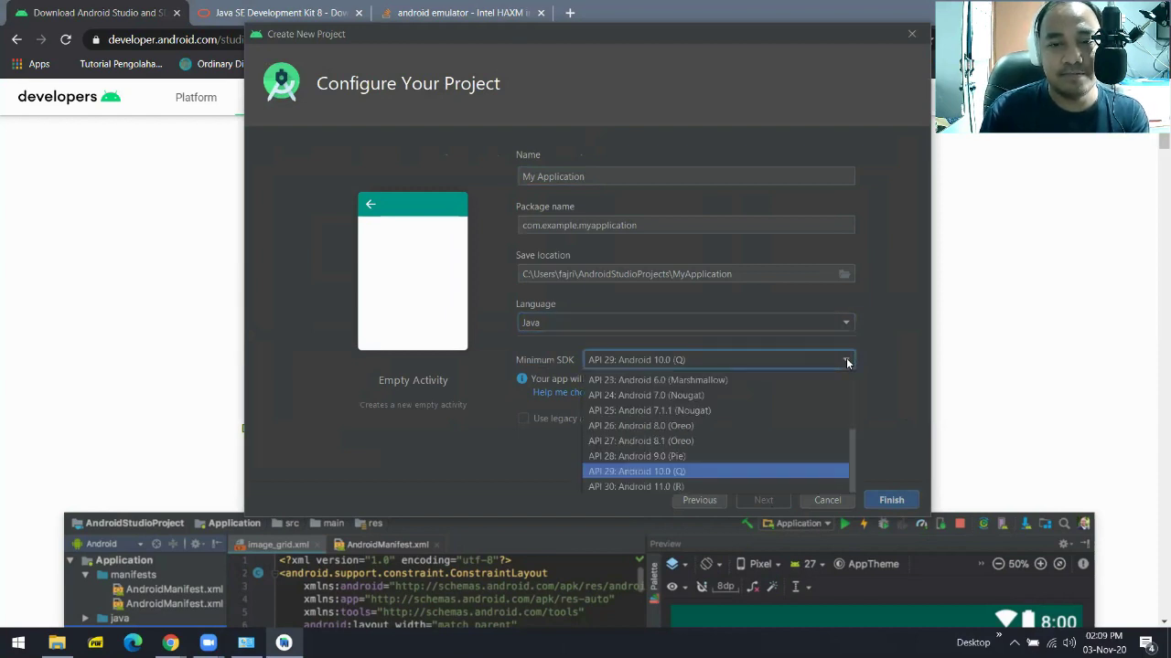
click(713, 472)
click(902, 499)
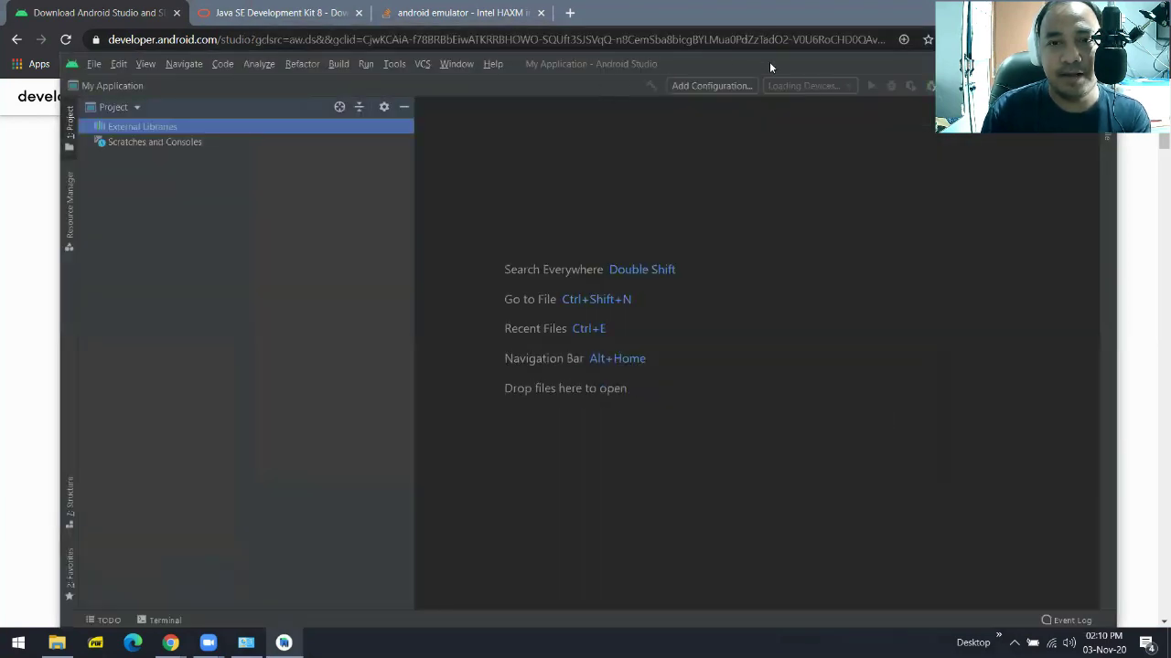
Maximize the project window, collapse the java folder in the project tree, and select the res folder
double_click(769, 61)
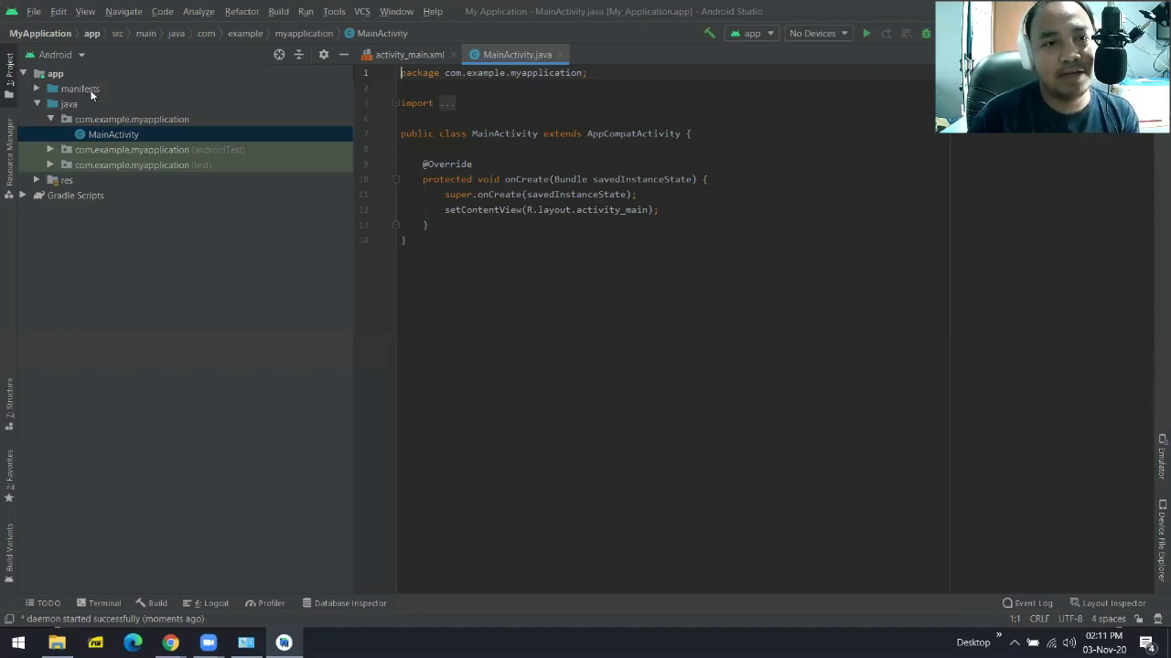
click(38, 103)
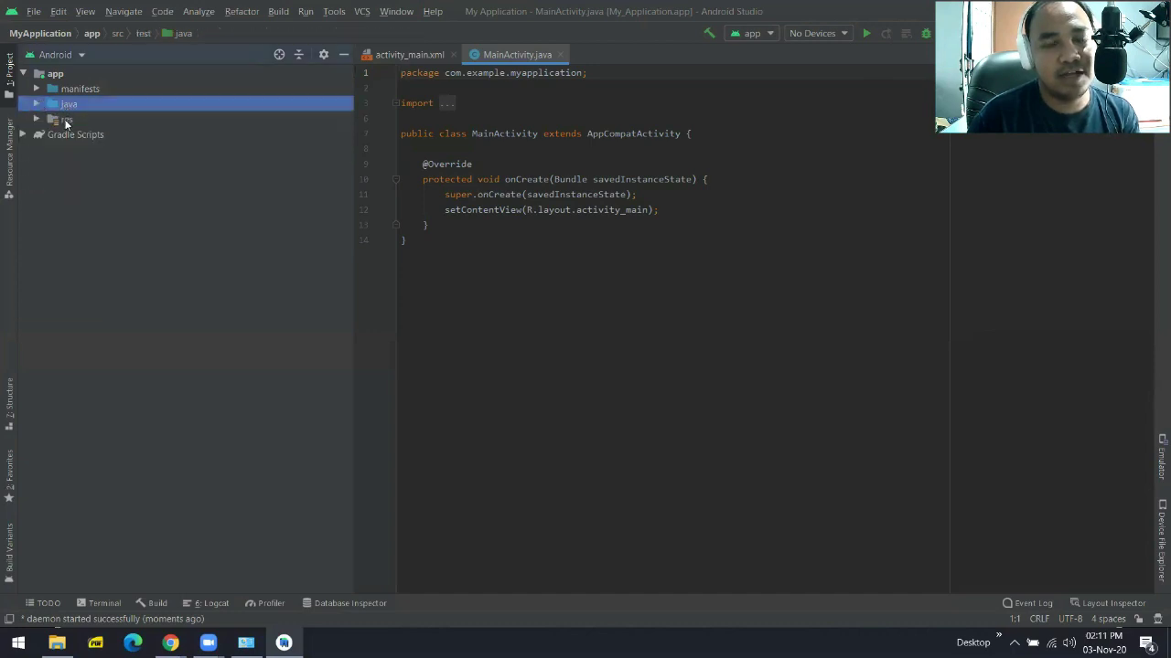
click(65, 123)
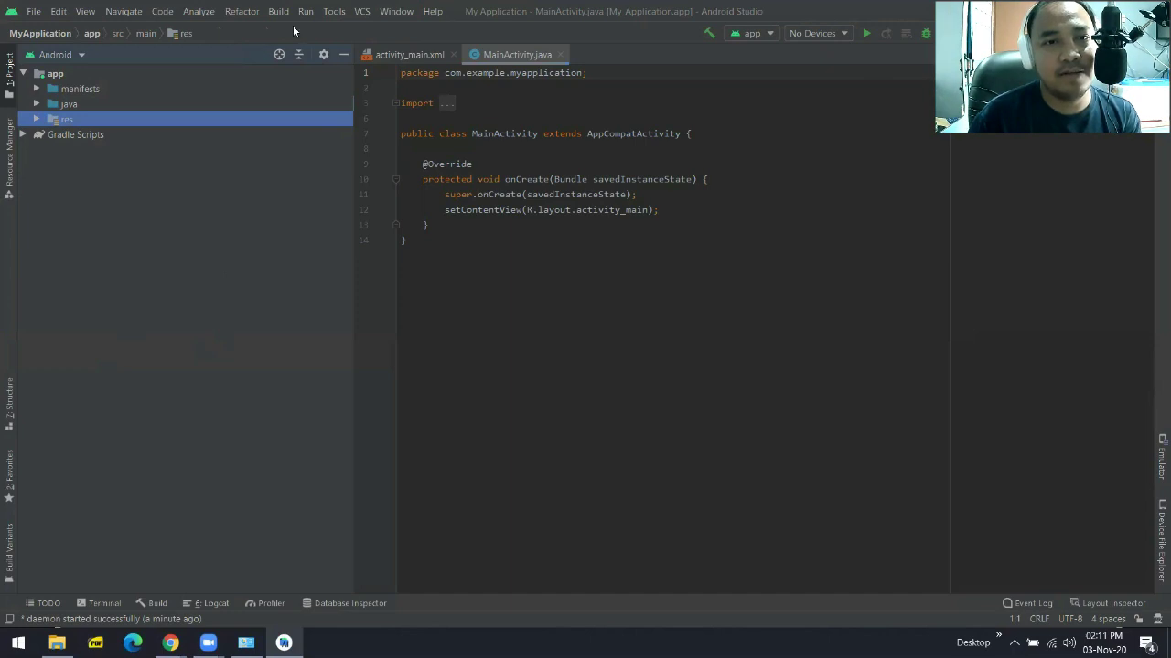
Try to run the 'app' configuration and close the resulting dialog
key(alt+u)
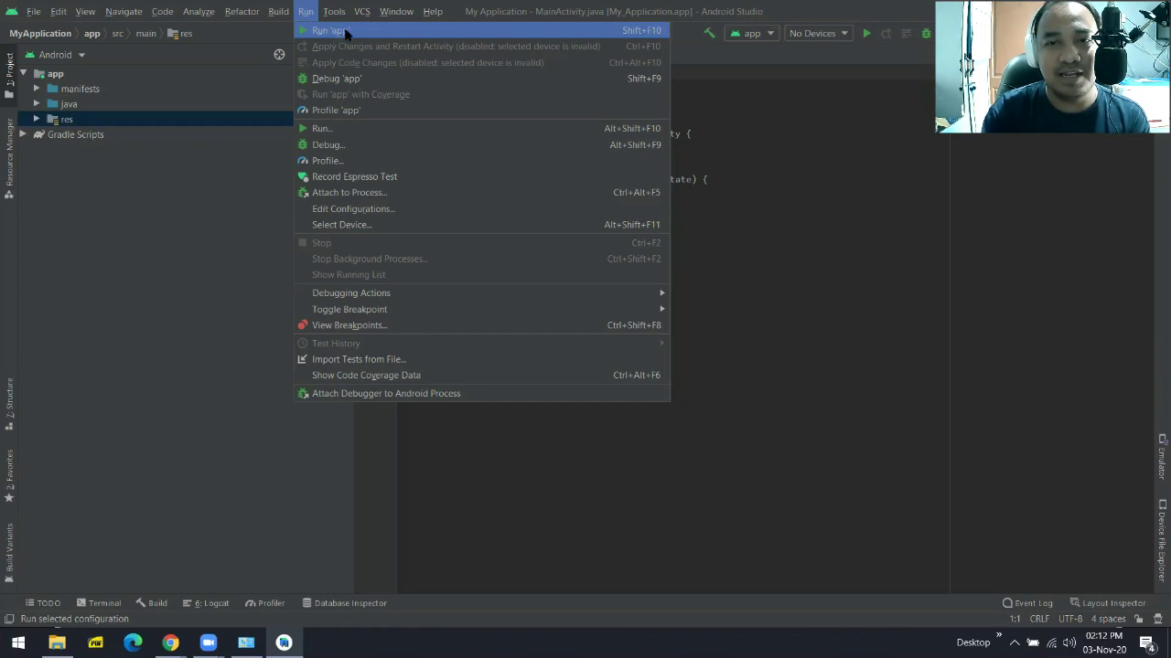
key(alt+w)
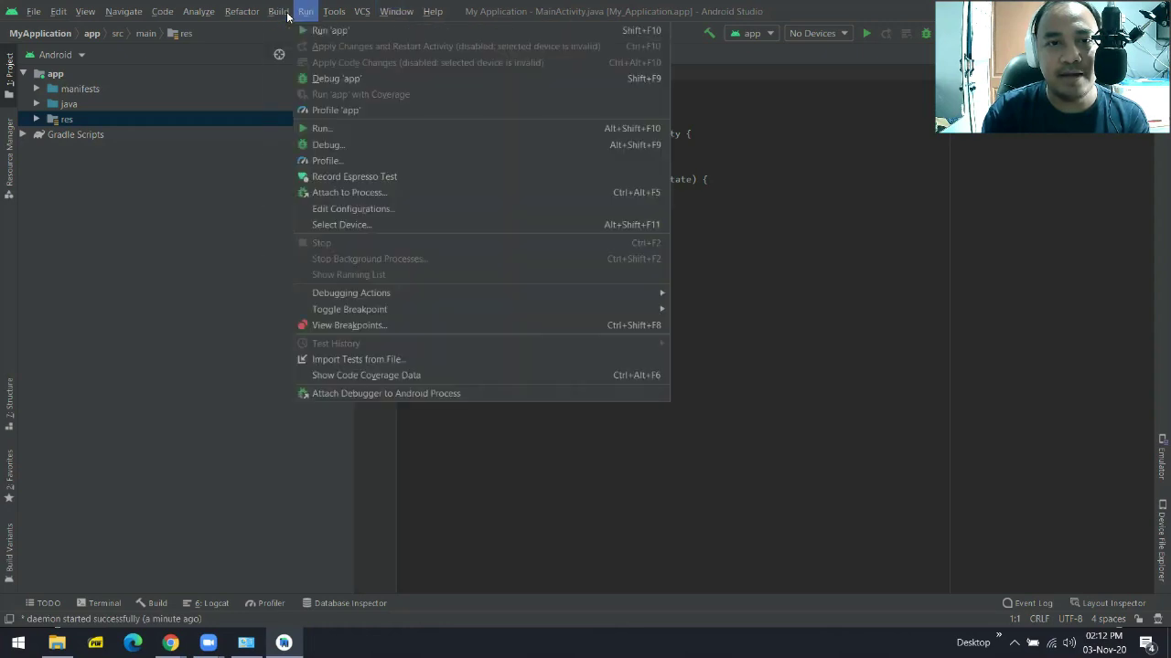
click(314, 31)
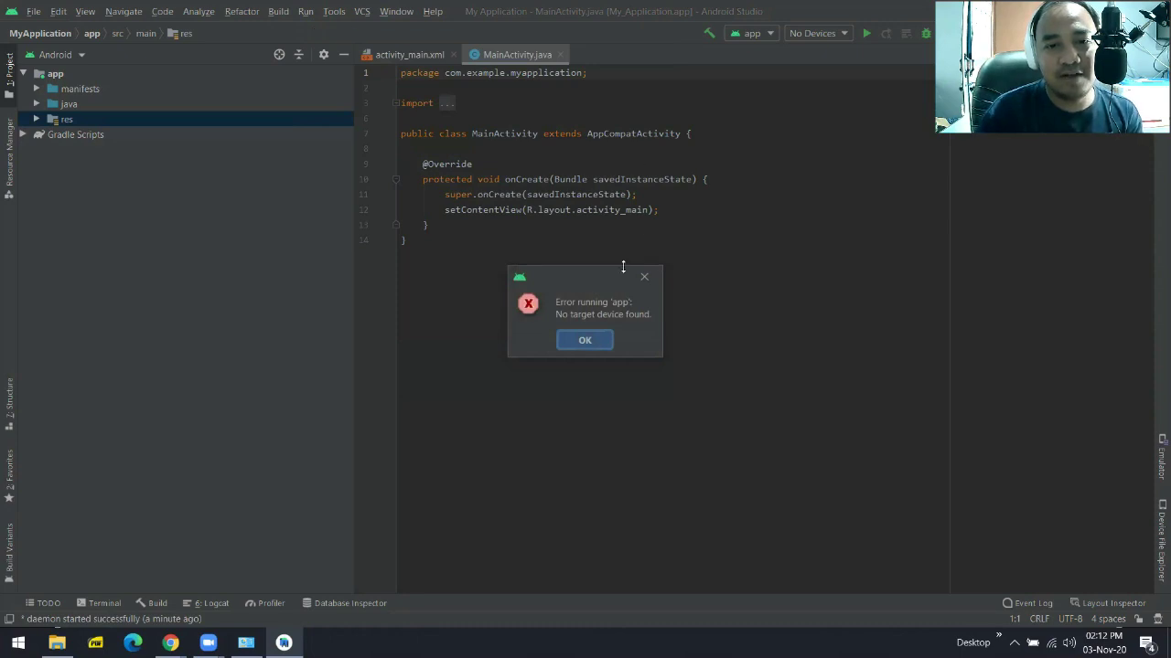
click(590, 340)
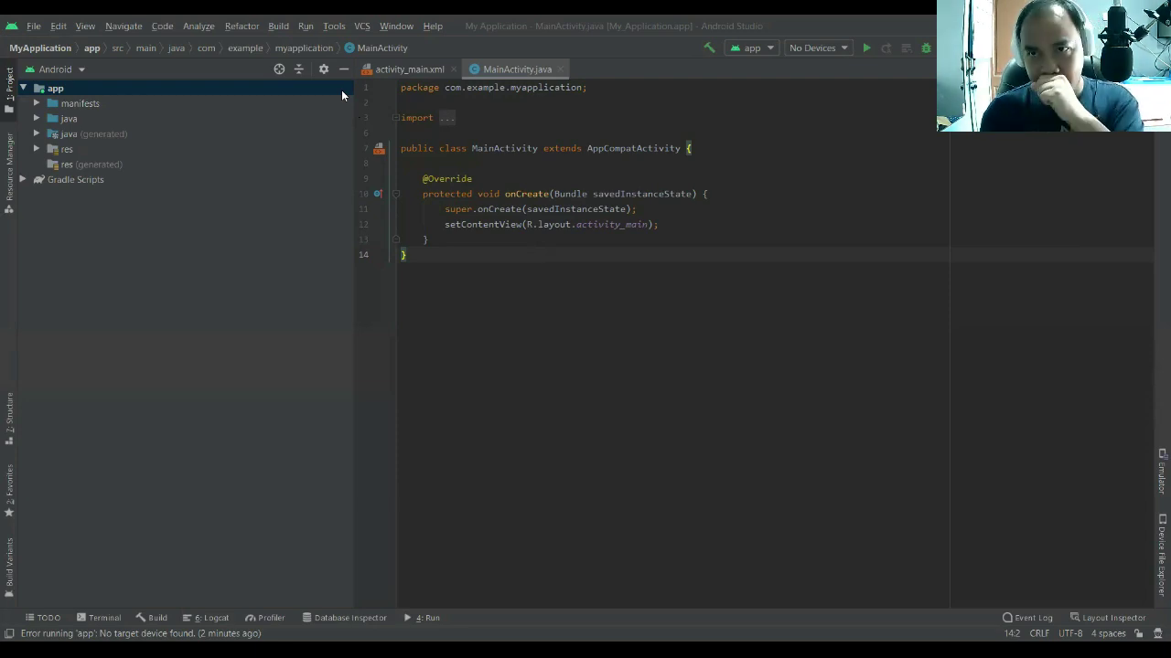
Open the AVD Manager from device selection and choose the Pixel 2 phone as hardware for a new virtual device
click(306, 26)
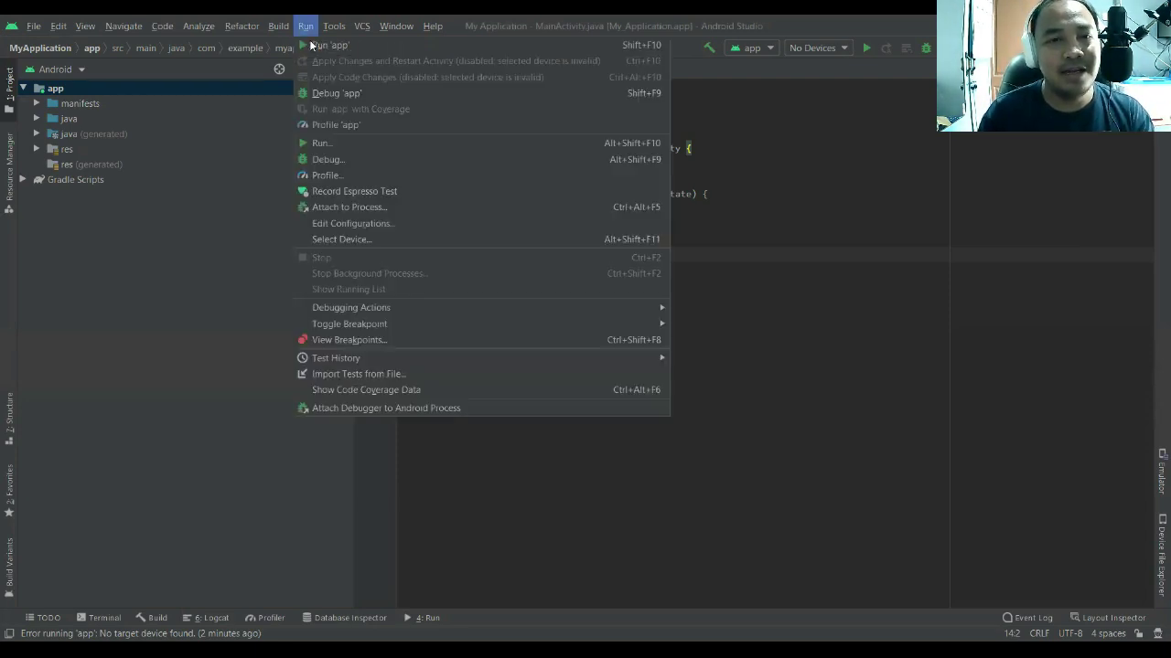
click(355, 238)
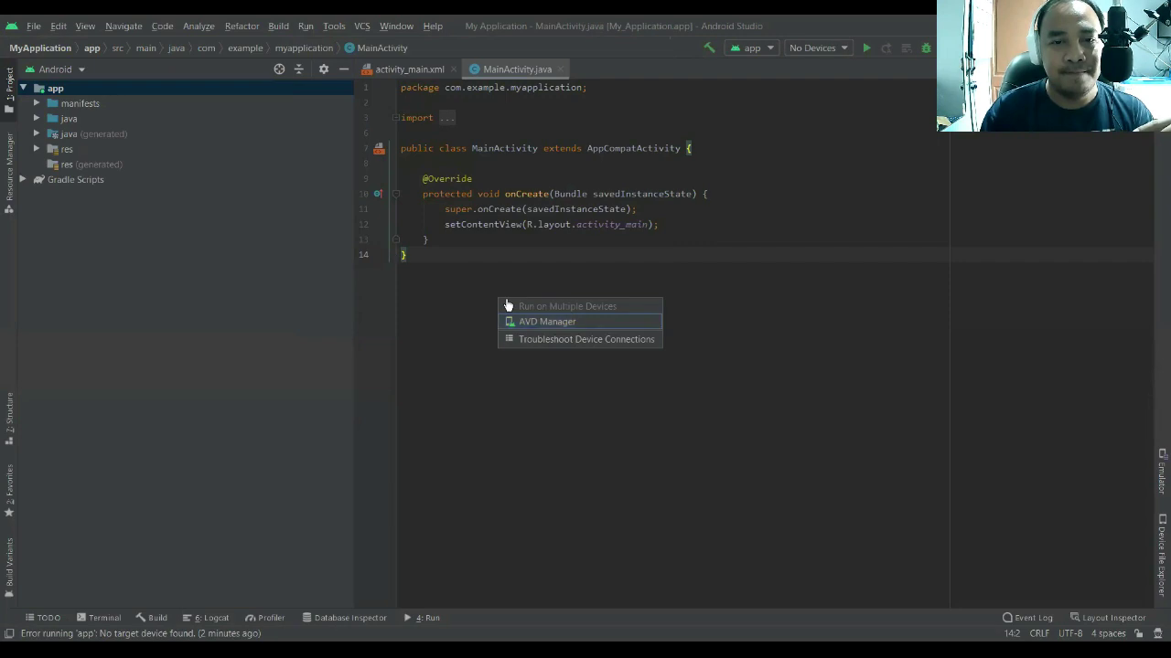
click(570, 321)
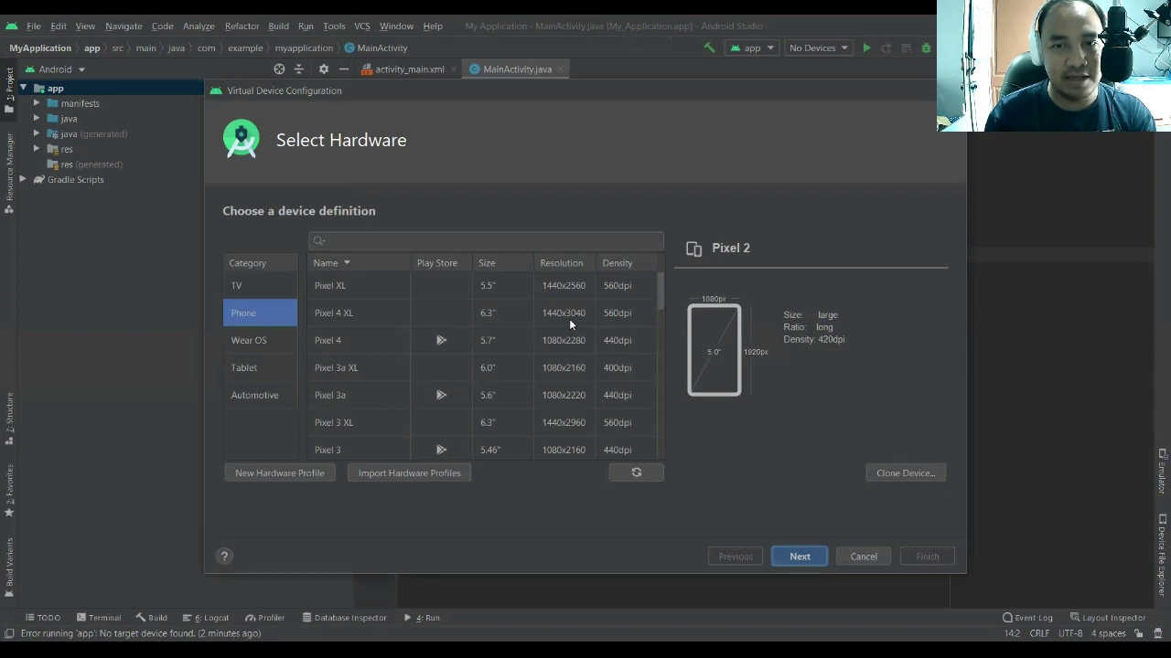
click(794, 568)
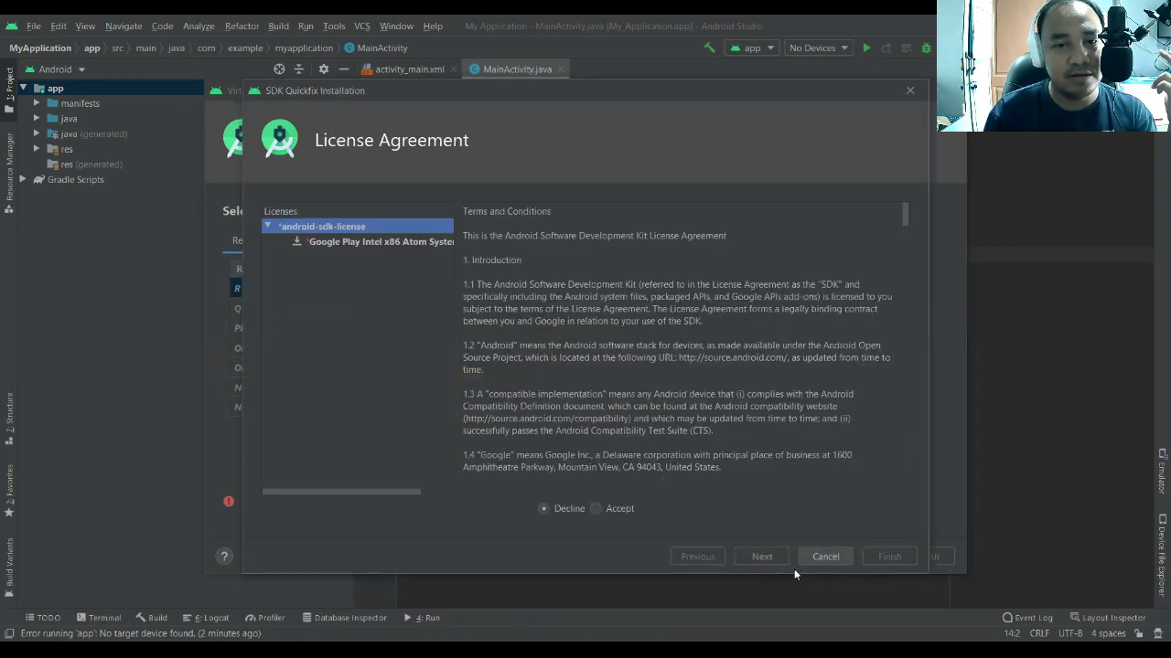
Accept the android-sdk-license and install the Google Play Intel x86 Atom System Image for Android 10.0 (API 29)
key(Right)
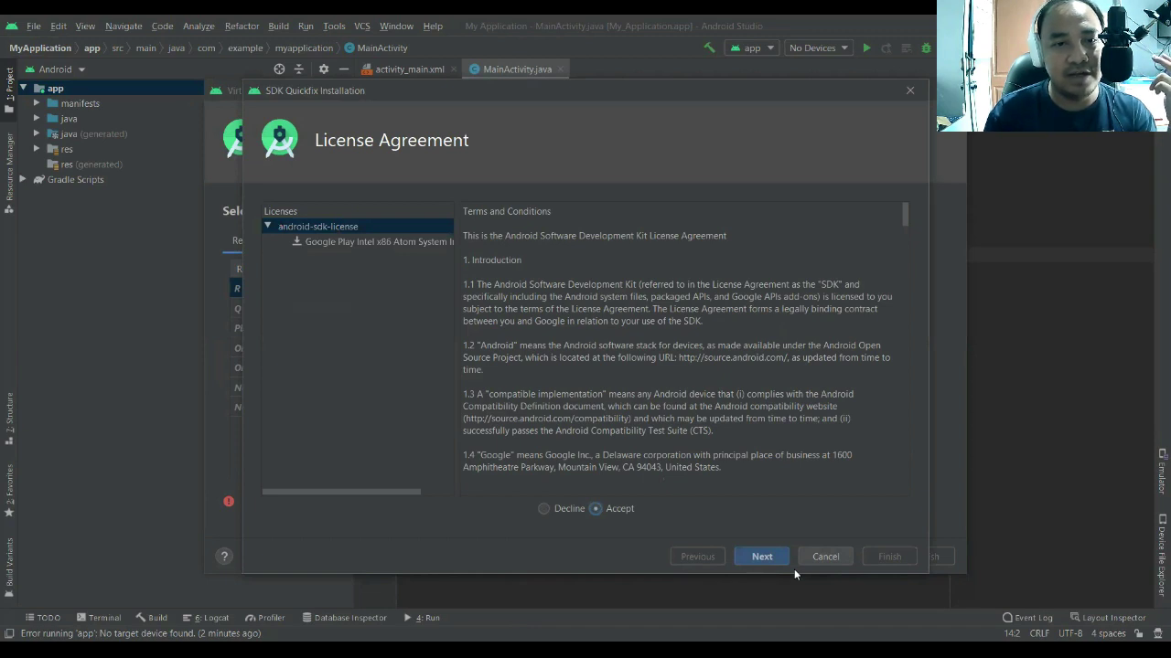
key(Return)
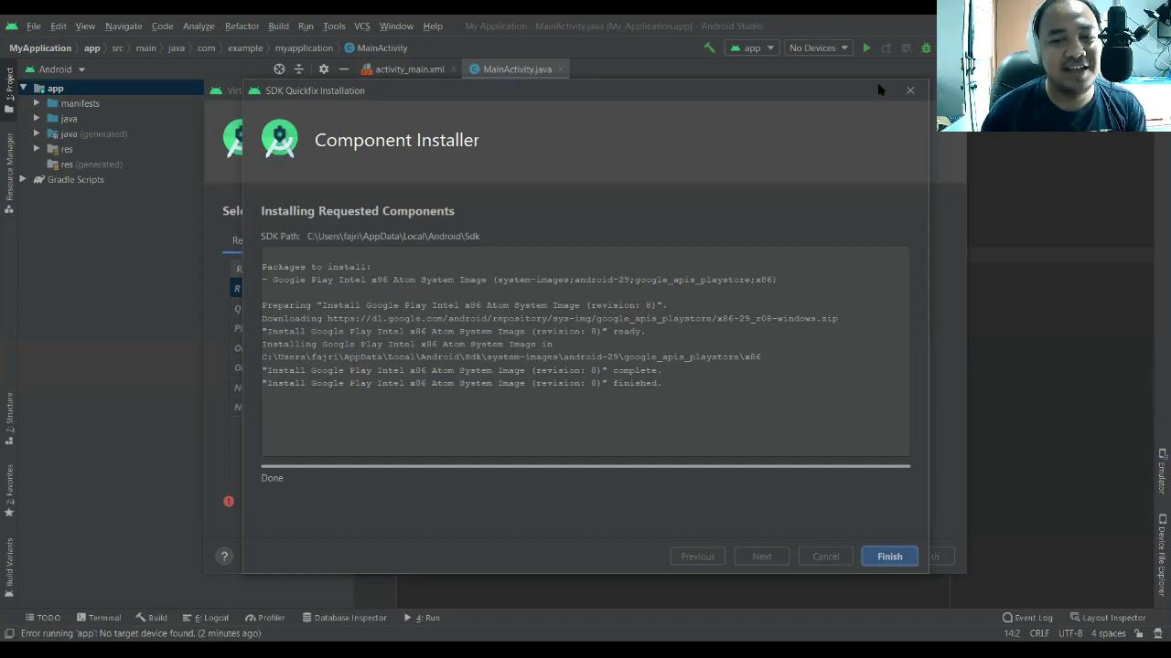
key(Return)
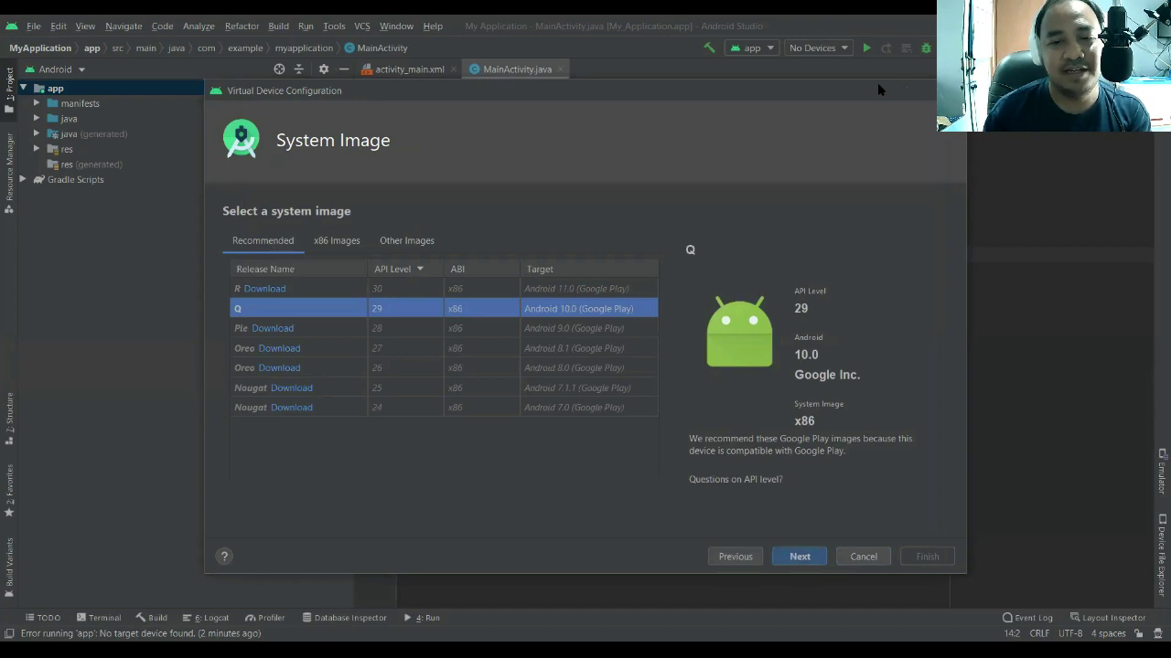
Use the Q system image and finish the virtual device as Pixel 2 API 29 with portrait startup orientation
key(Return)
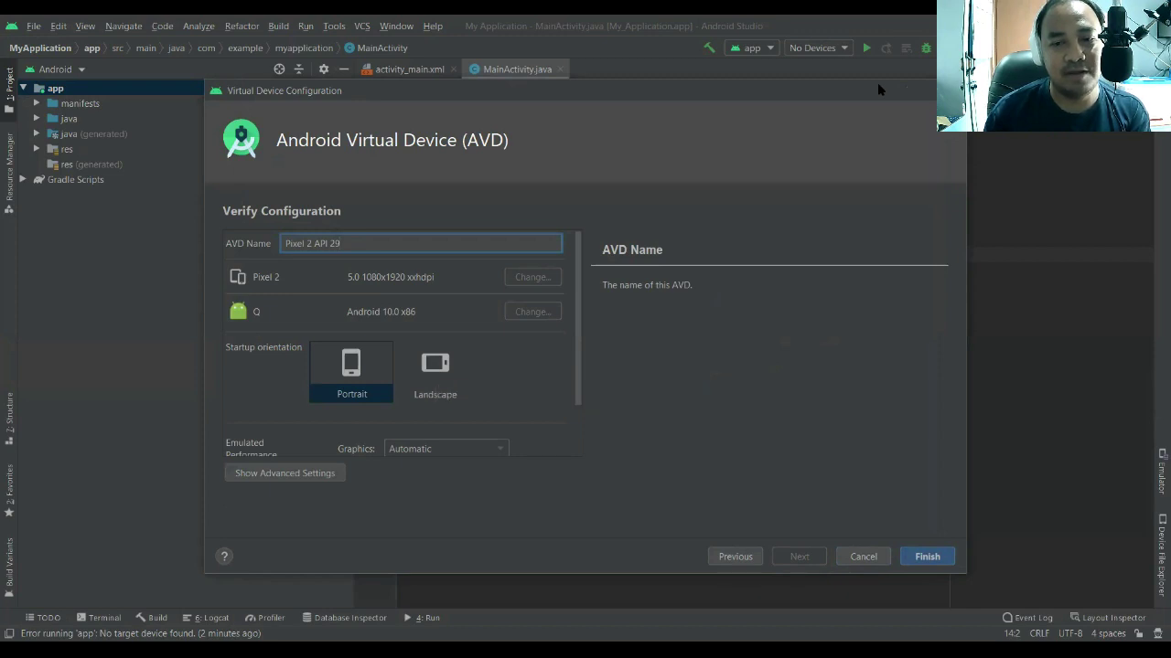
key(Tab)
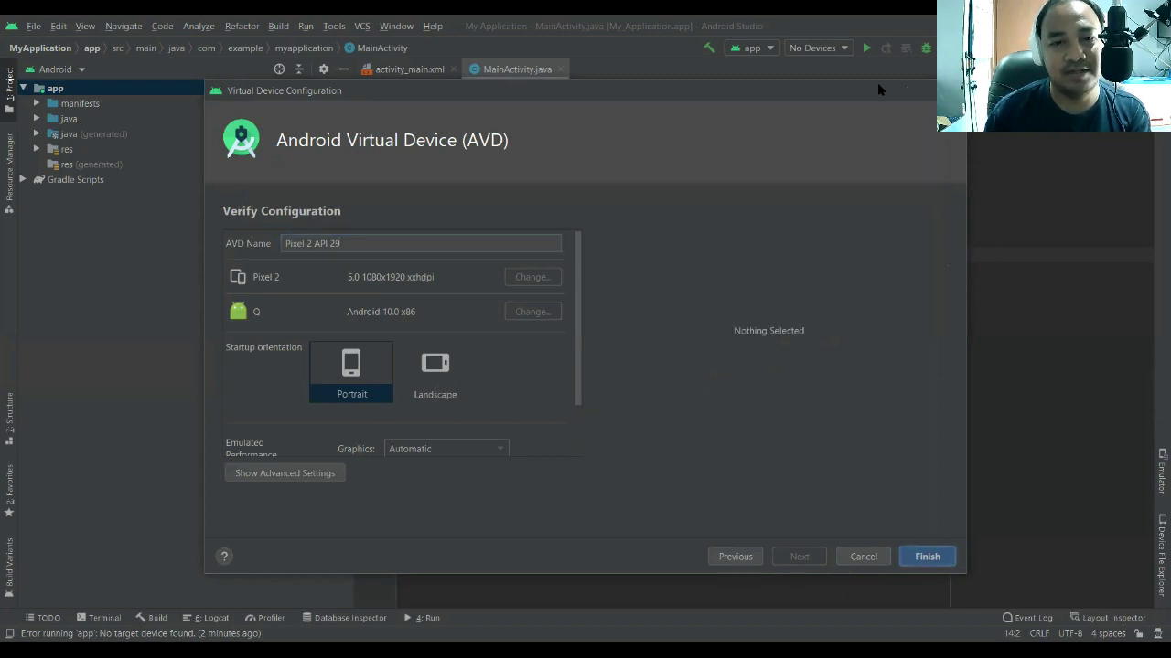
key(Return)
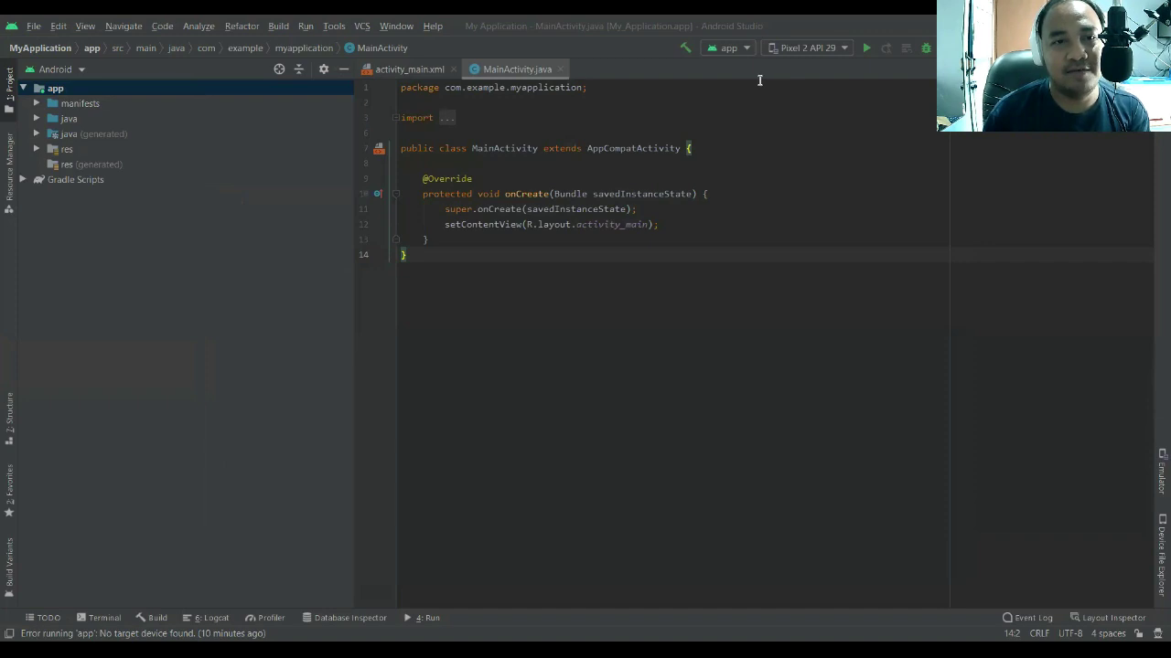